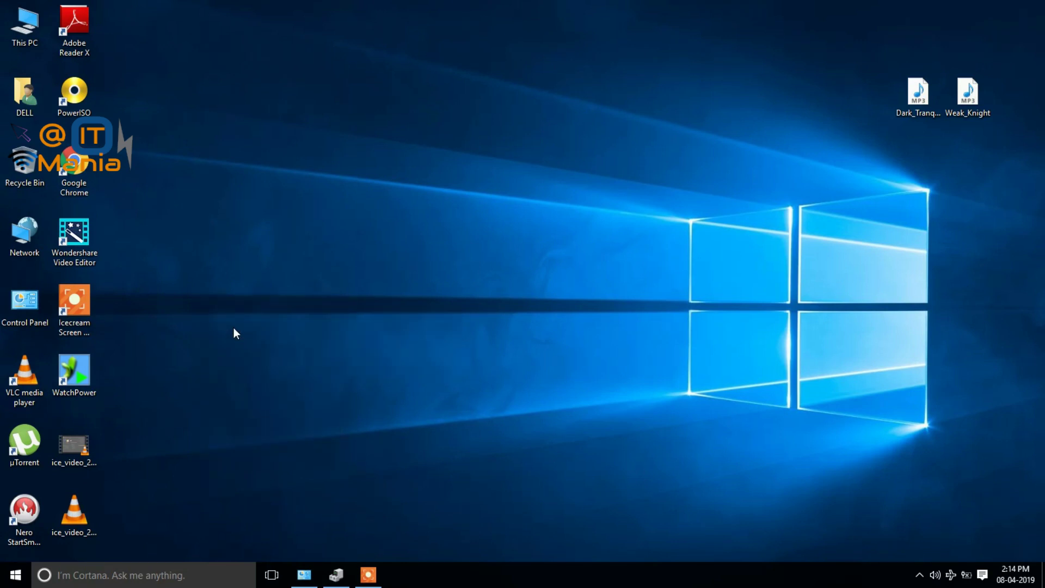
# Launch WatchPower from its desktop icon to see the inverter dashboard.
pyautogui.click(86, 372)
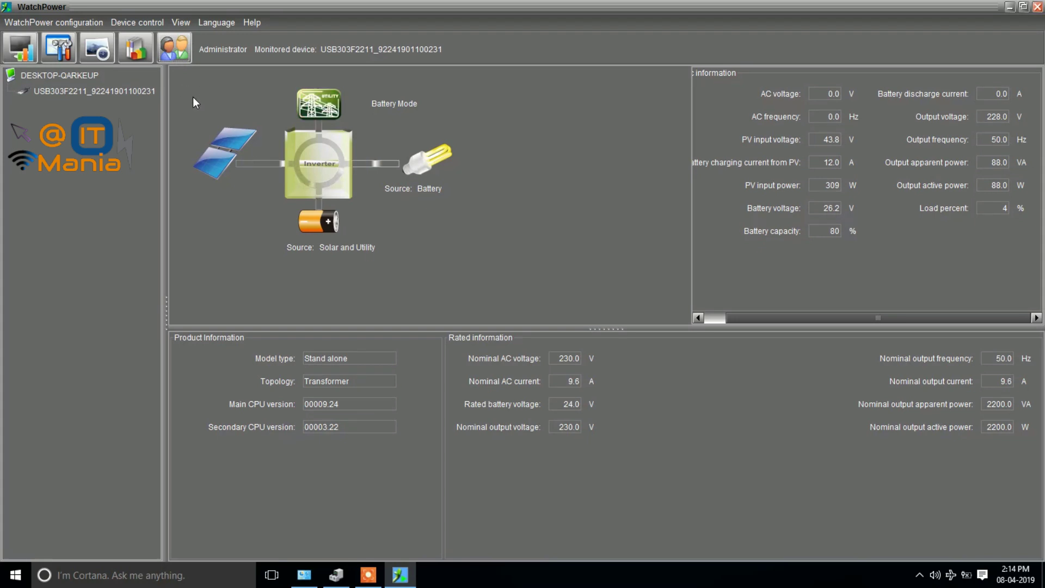
pyautogui.click(171, 56)
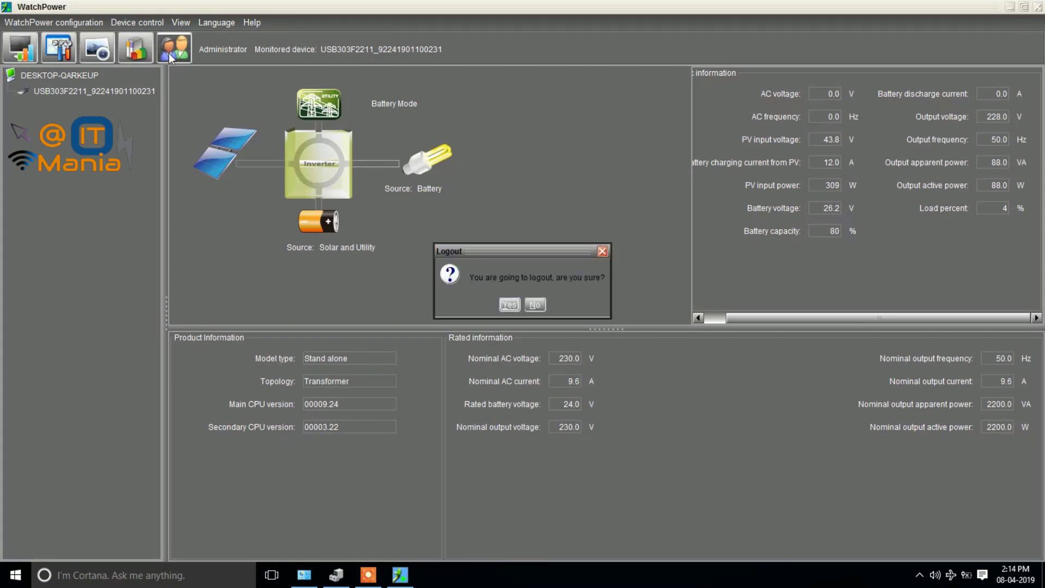
pyautogui.click(510, 305)
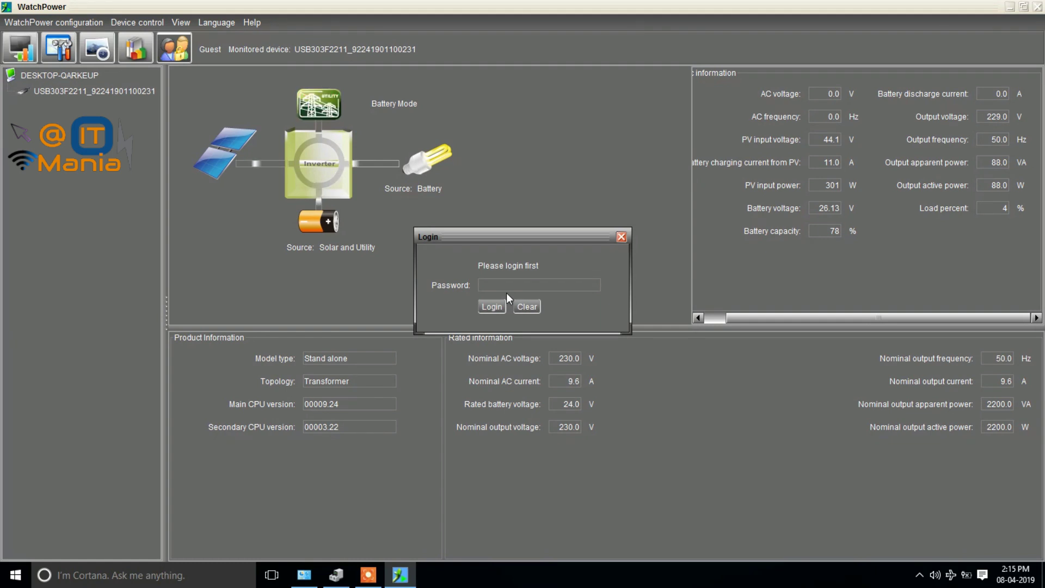
pyautogui.press('Return')
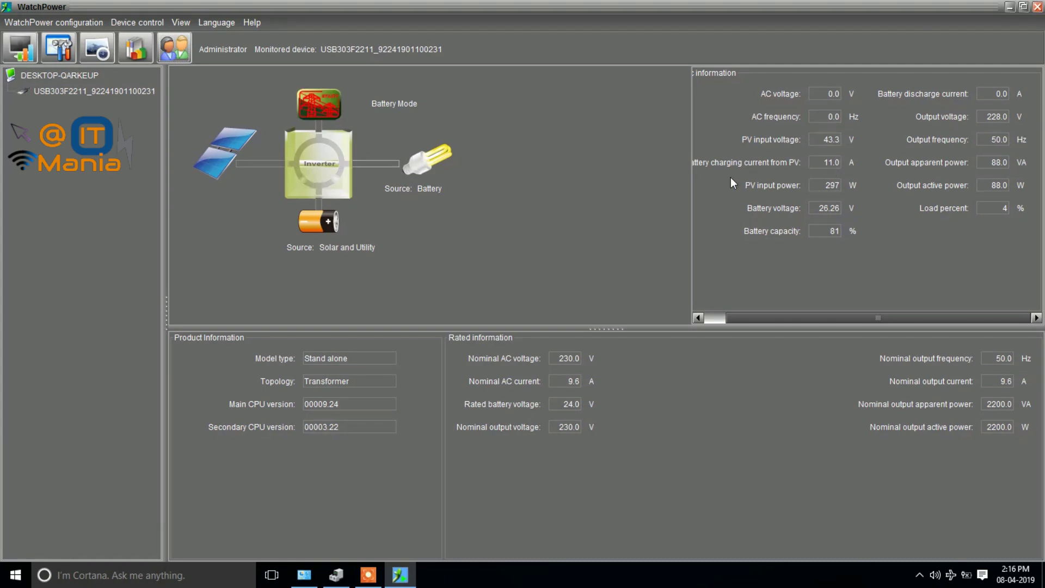
# Scroll the Basic information panel sideways, then bring up the Parameters setting window.
pyautogui.moveTo(758, 317); pyautogui.dragTo(739, 316)
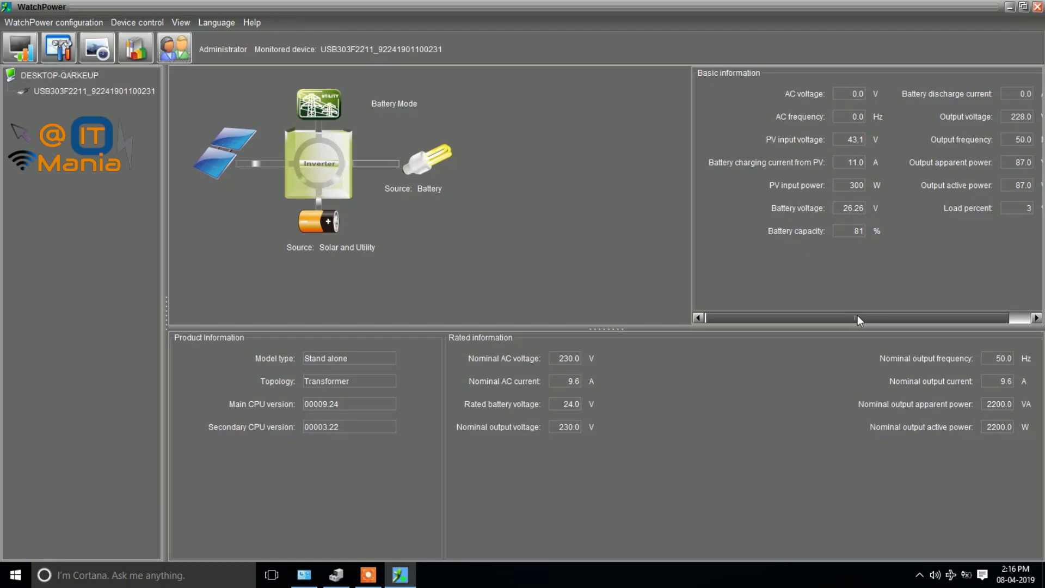
pyautogui.moveTo(858, 316); pyautogui.dragTo(903, 313)
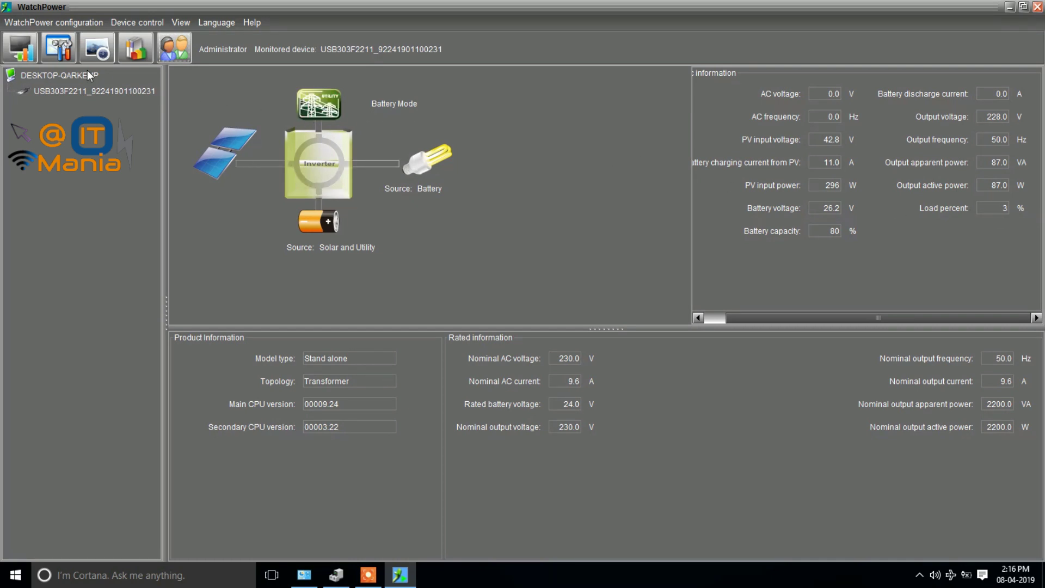
pyautogui.click(63, 52)
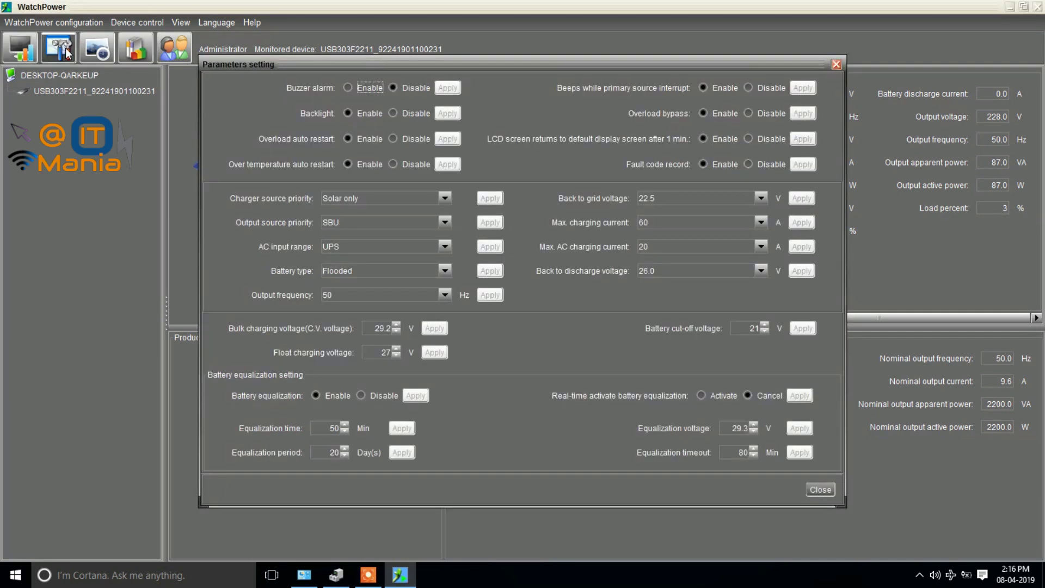
pyautogui.moveTo(312, 57); pyautogui.dragTo(326, 86)
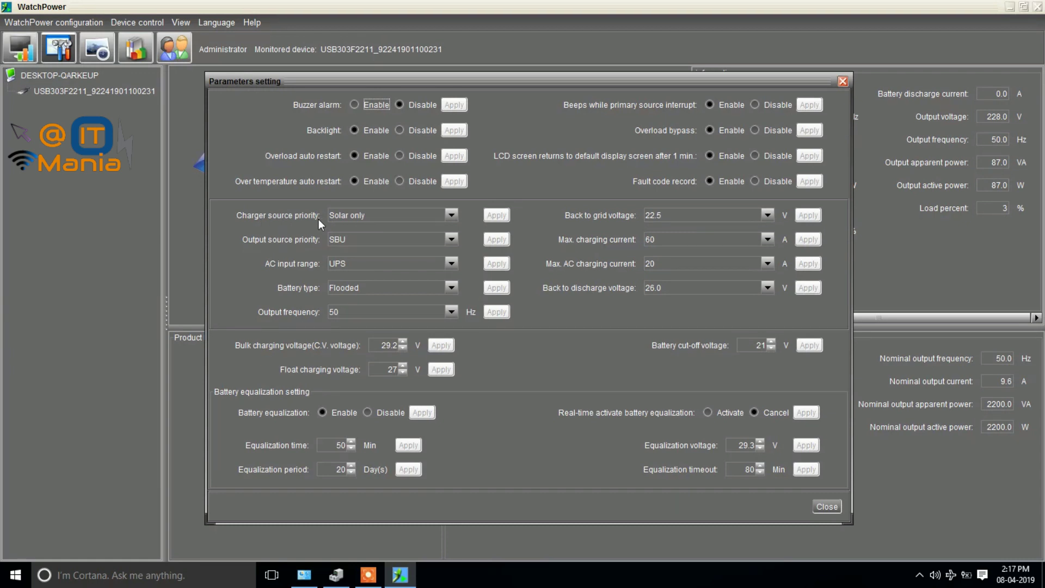
# Select Solar only as the charger source priority.
pyautogui.click(350, 218)
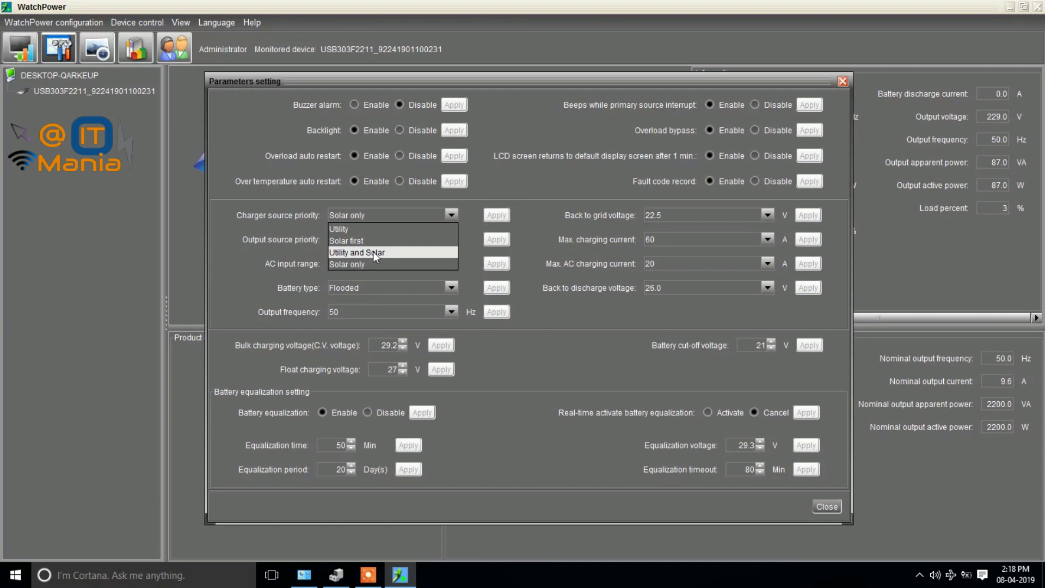
pyautogui.click(361, 264)
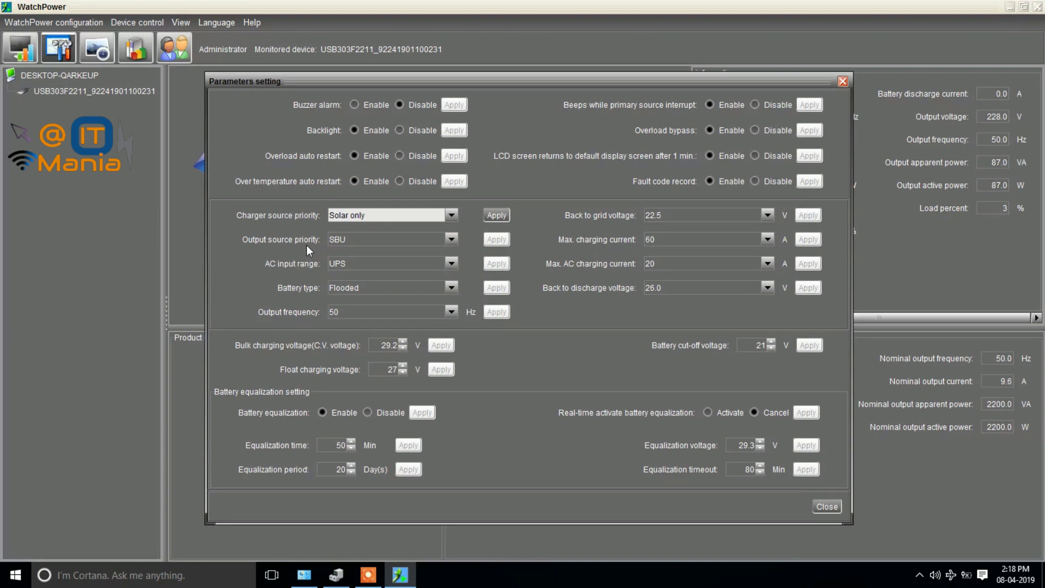
pyautogui.click(352, 240)
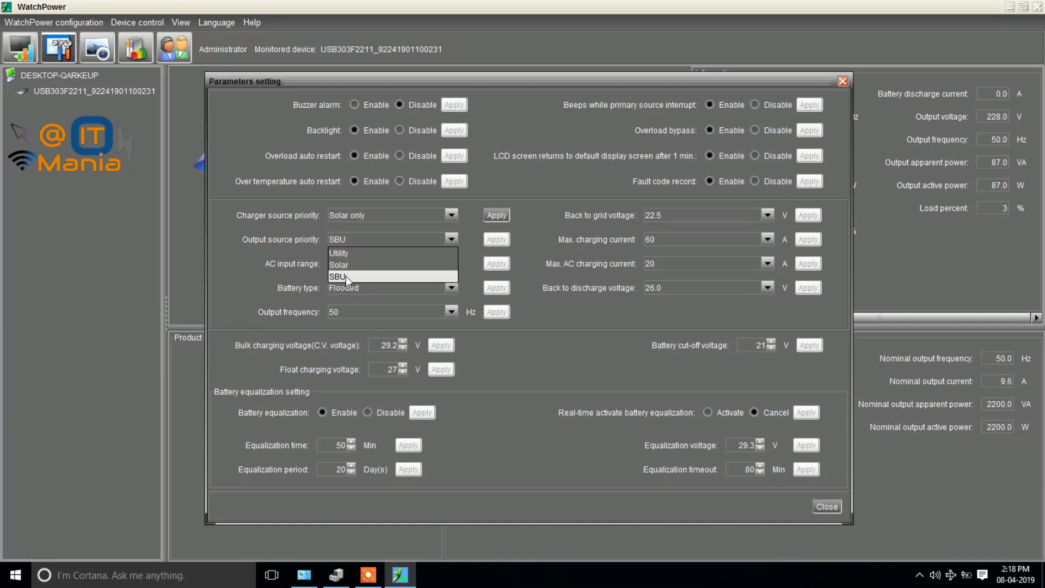
# Set output source priority to SBU and AC input range to UPS.
pyautogui.click(345, 275)
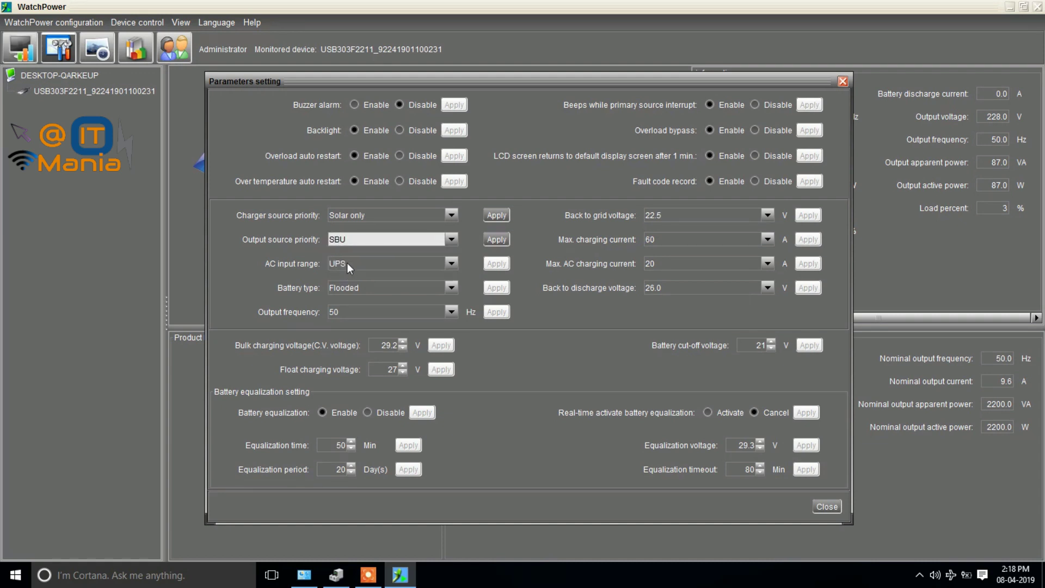
pyautogui.click(359, 237)
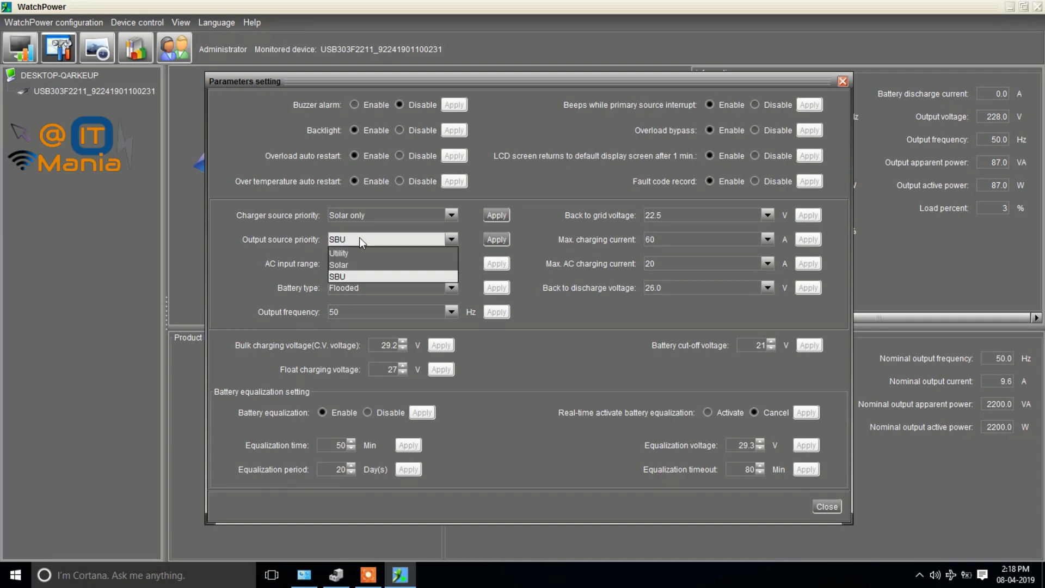
pyautogui.click(360, 256)
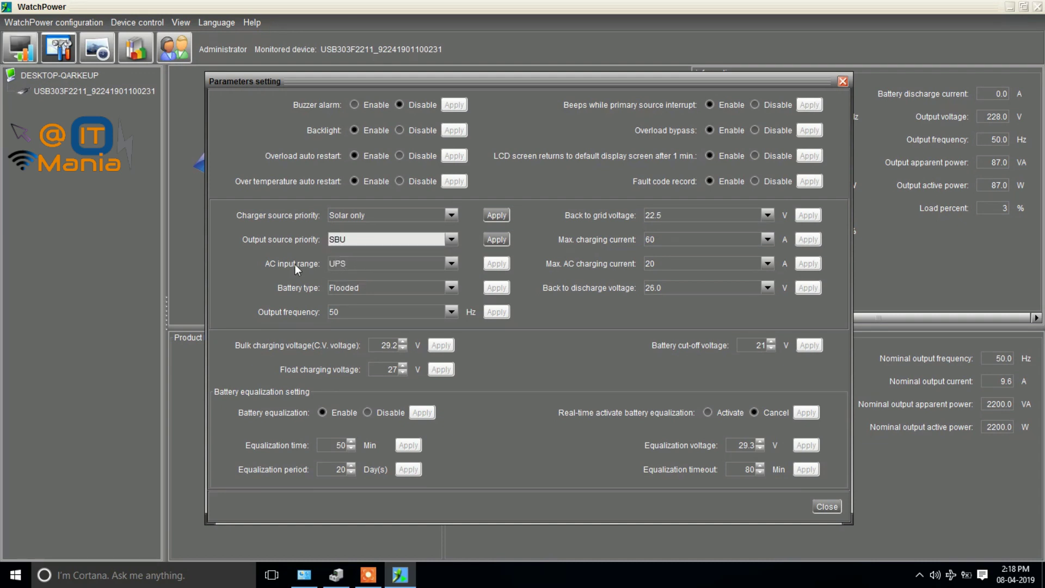
pyautogui.click(358, 265)
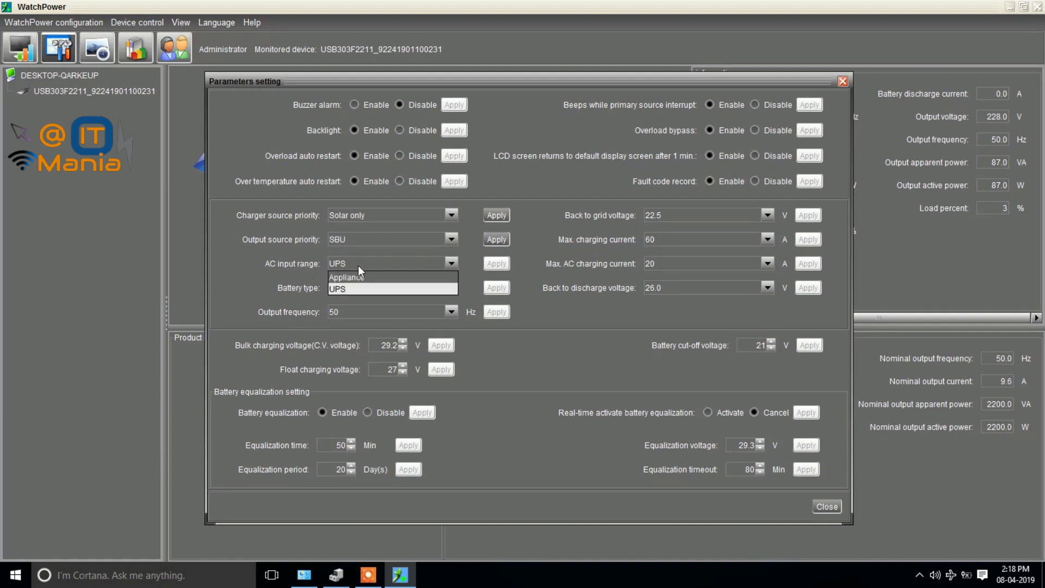
pyautogui.click(345, 287)
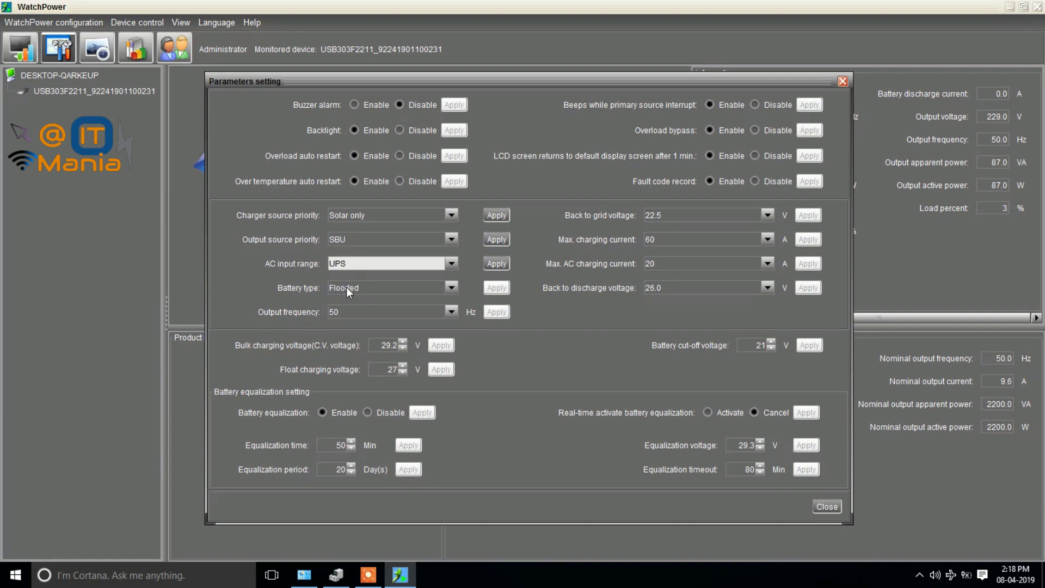
pyautogui.click(343, 261)
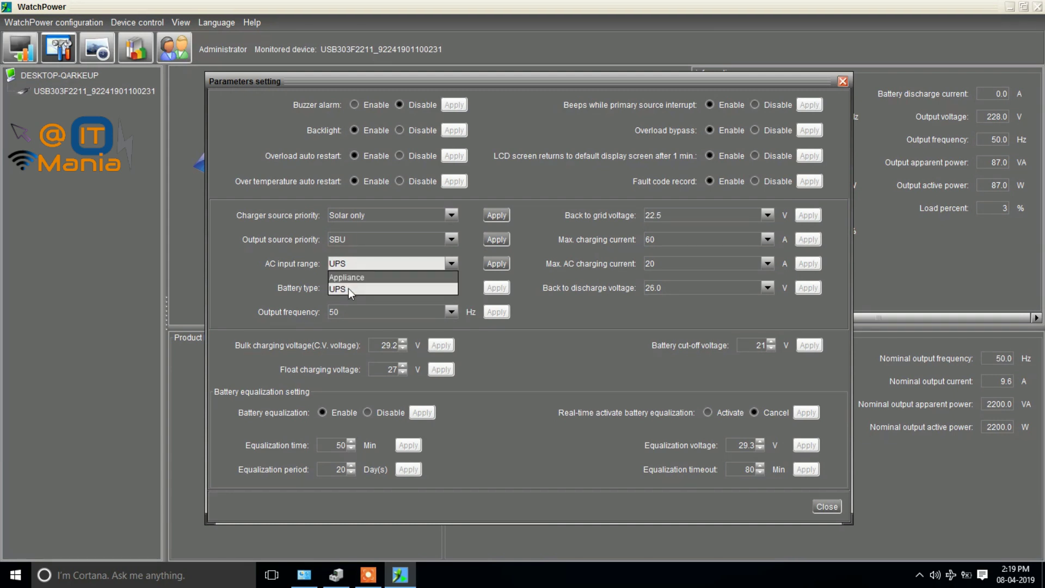
pyautogui.click(348, 289)
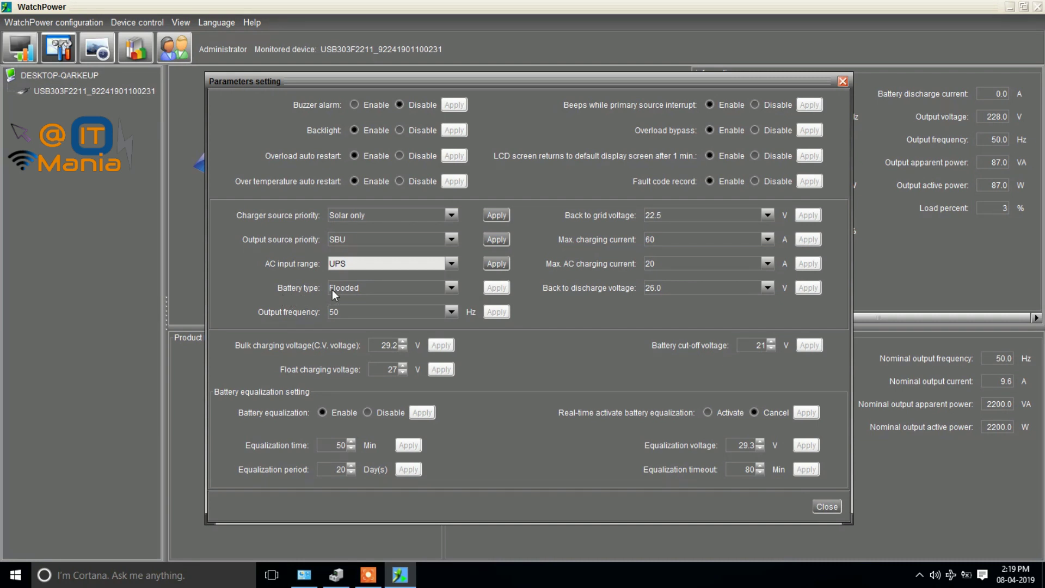
# Keep battery type Flooded and output frequency 50 Hz.
pyautogui.click(347, 289)
pyautogui.click(357, 314)
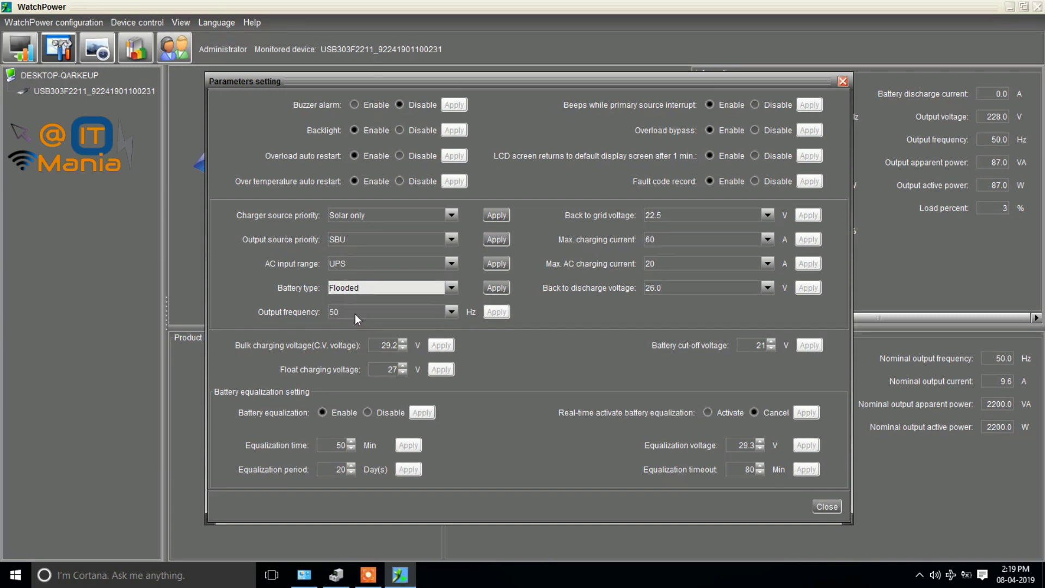
pyautogui.click(333, 312)
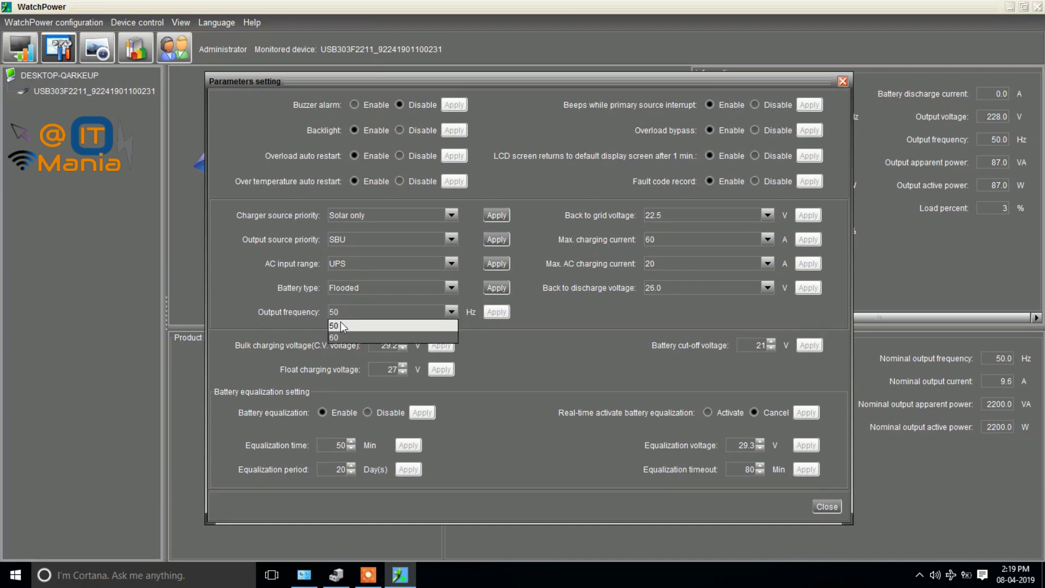
pyautogui.click(341, 324)
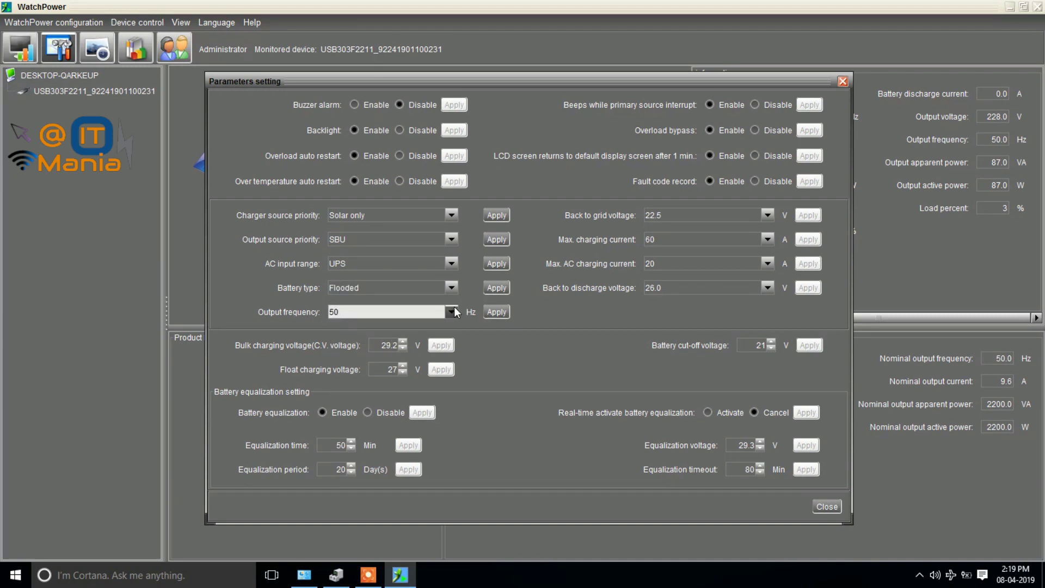
# Apply 22.5 V back-to-grid voltage, leaving max charging current at 60 A.
pyautogui.click(705, 215)
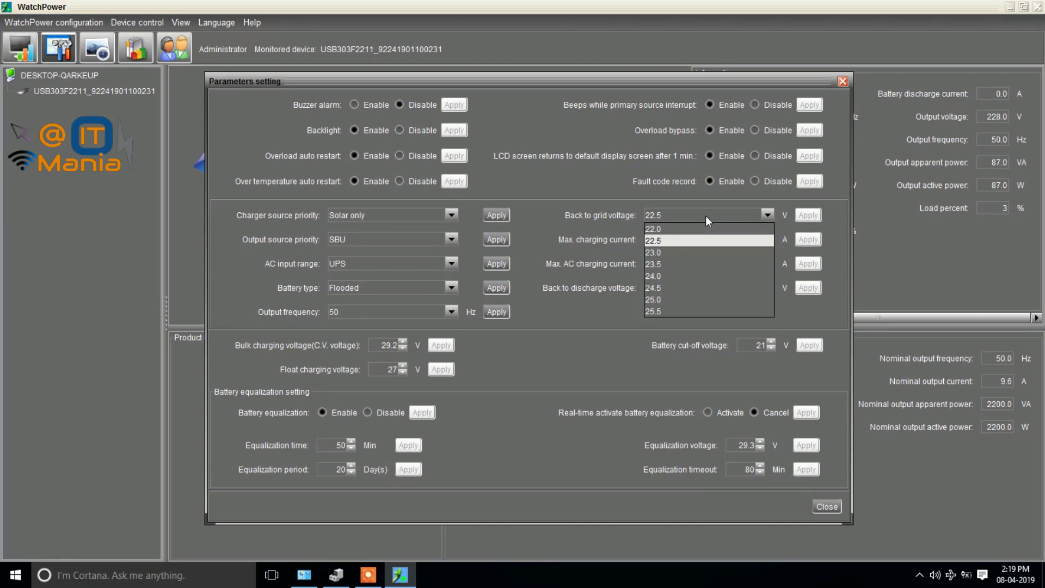
pyautogui.click(707, 215)
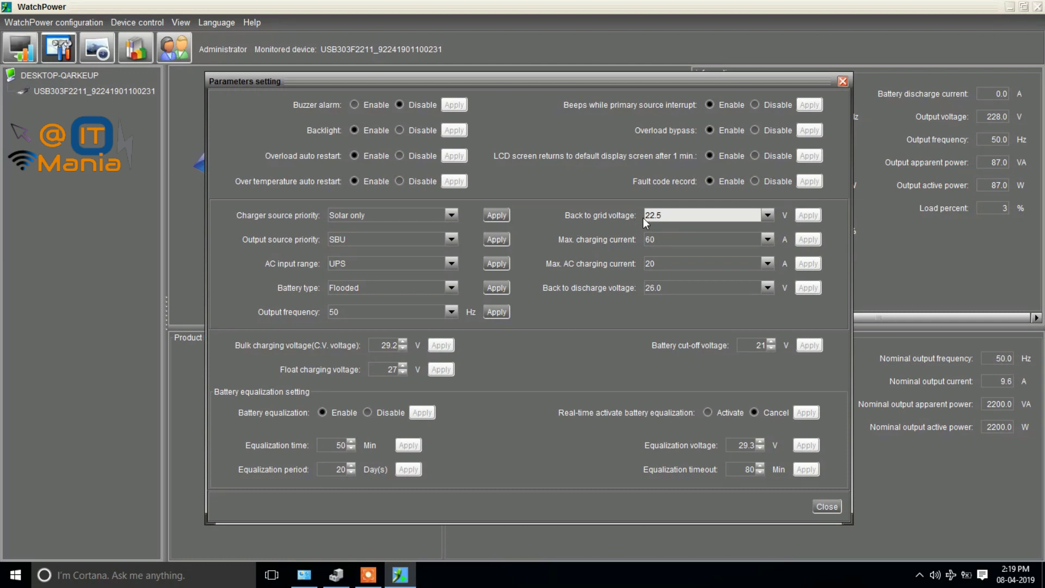
pyautogui.click(663, 215)
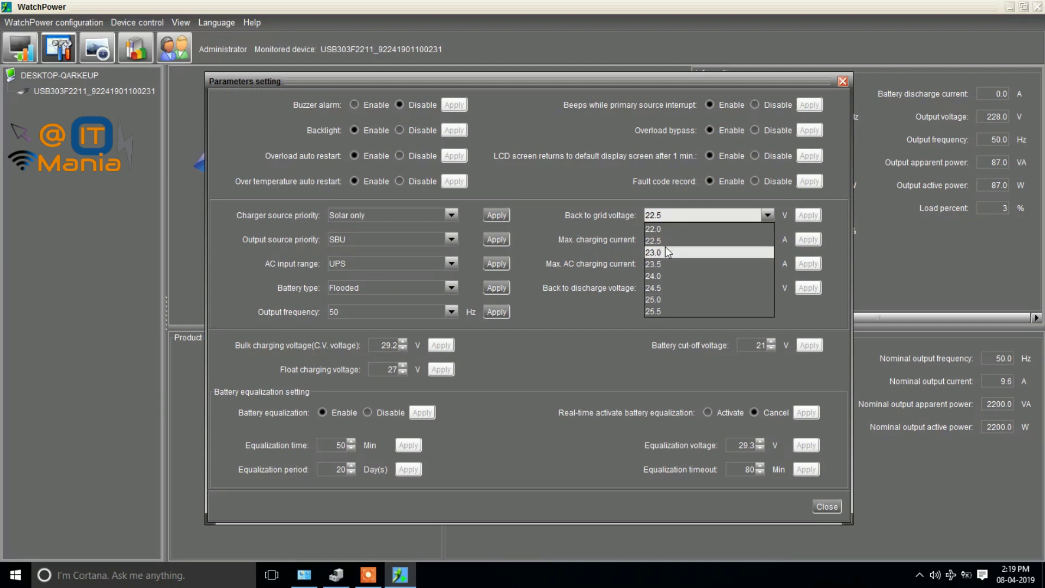
pyautogui.click(663, 242)
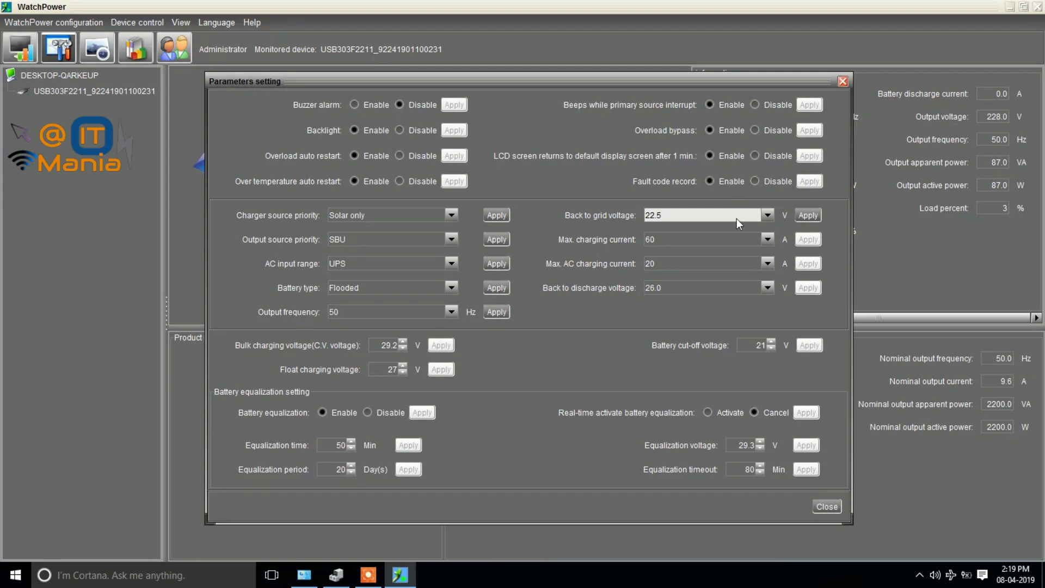
pyautogui.click(684, 214)
pyautogui.click(685, 214)
pyautogui.click(675, 238)
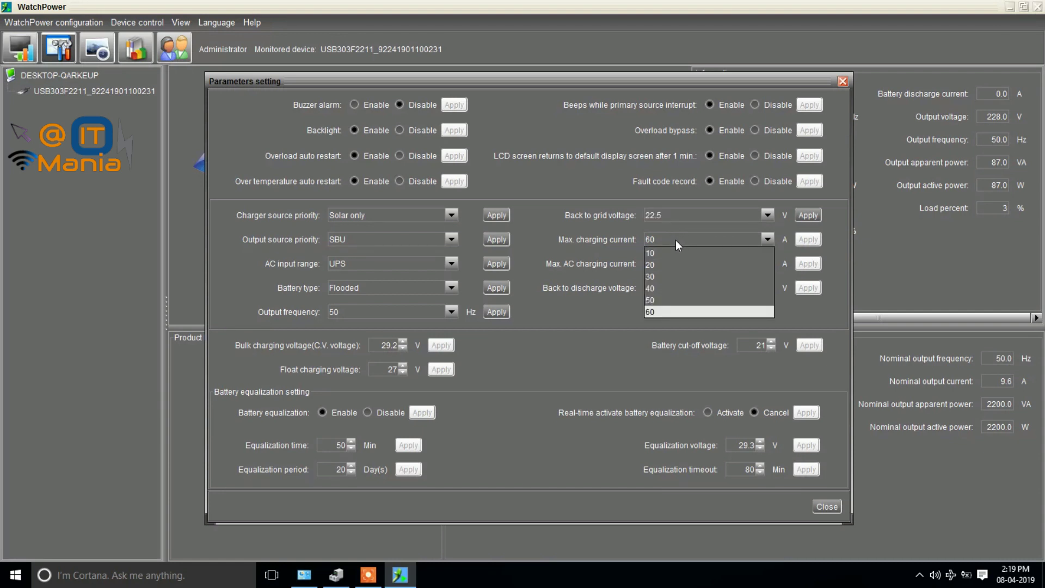
pyautogui.click(675, 240)
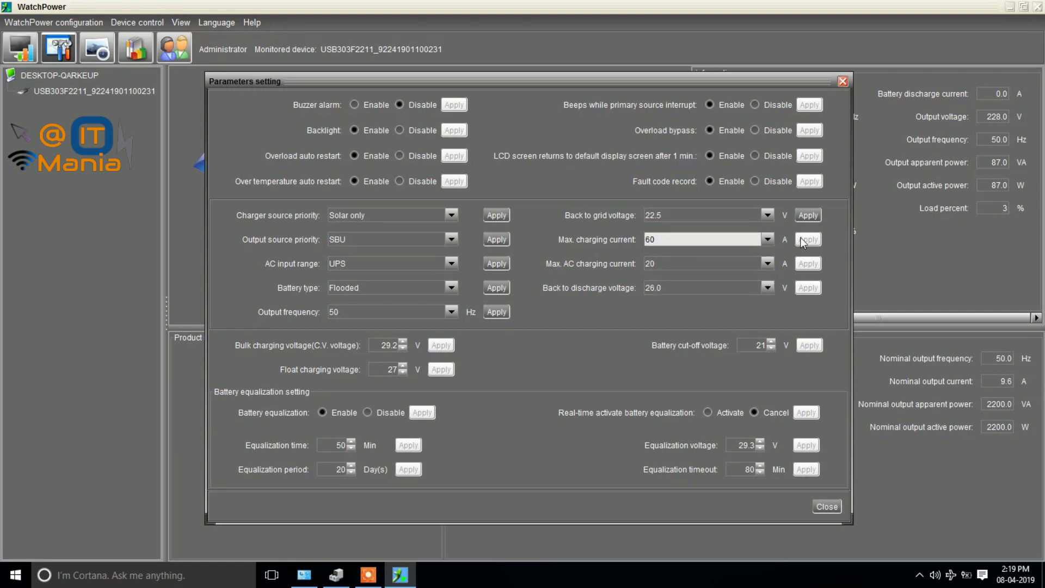
pyautogui.click(766, 217)
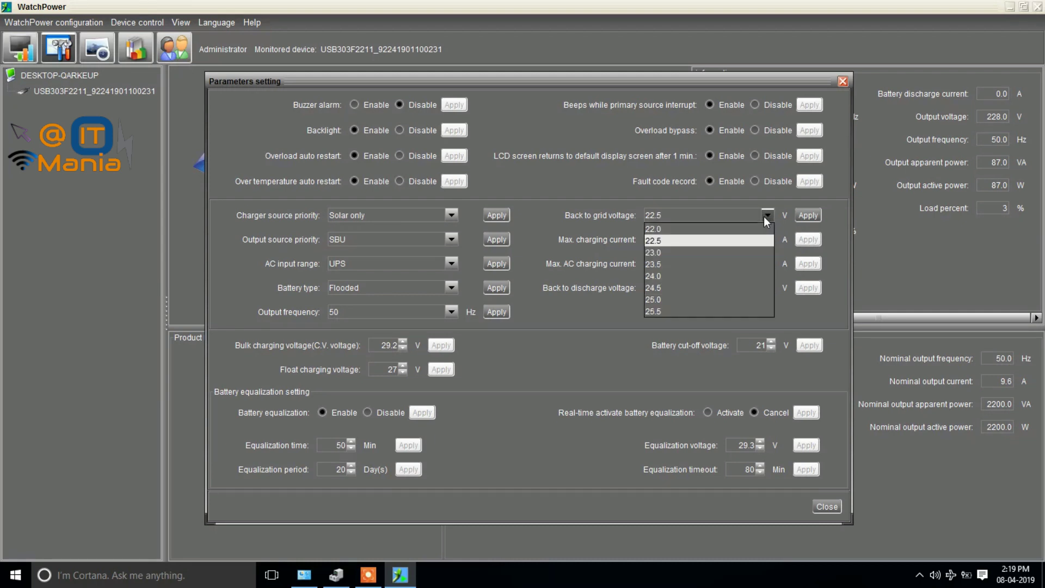
pyautogui.click(702, 240)
pyautogui.click(797, 215)
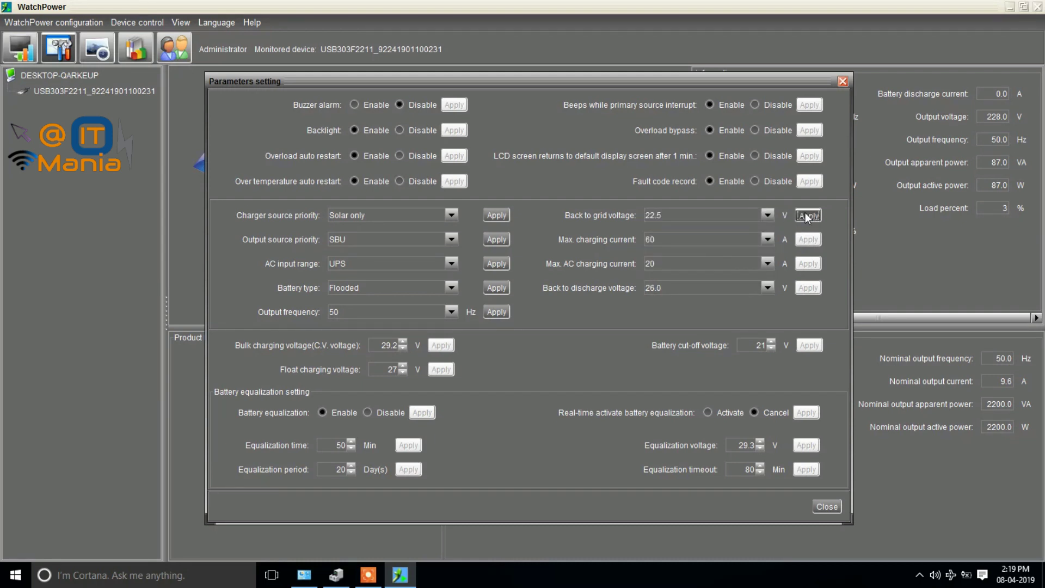
pyautogui.click(523, 305)
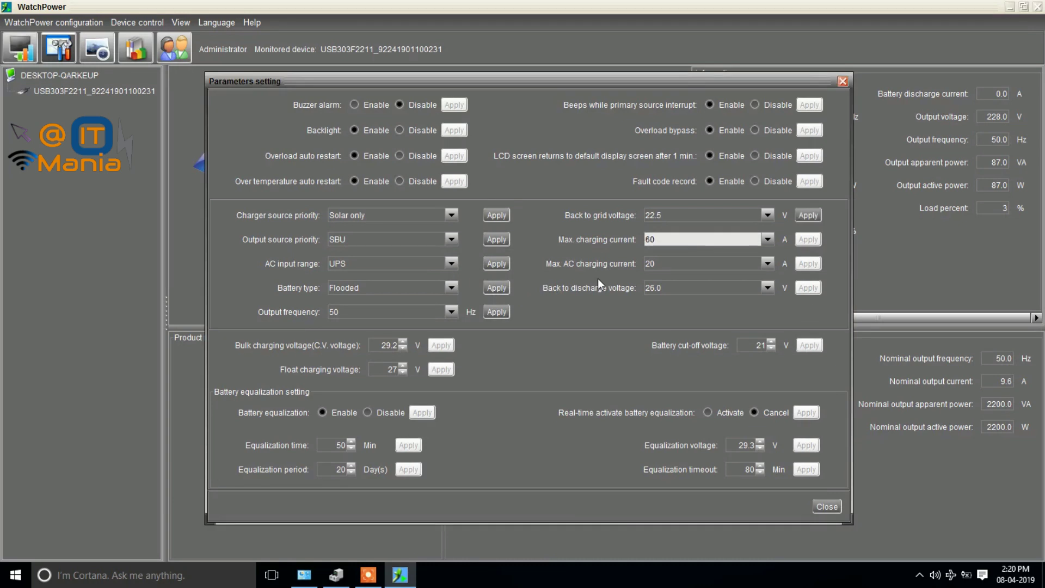
# Set max AC charging current to 20 A.
pyautogui.click(663, 216)
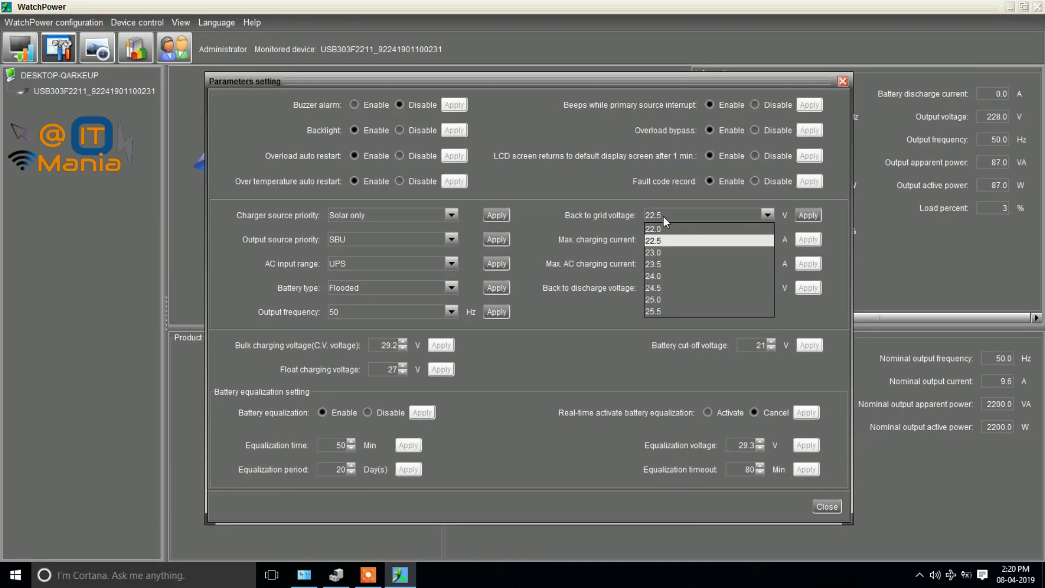
pyautogui.click(663, 217)
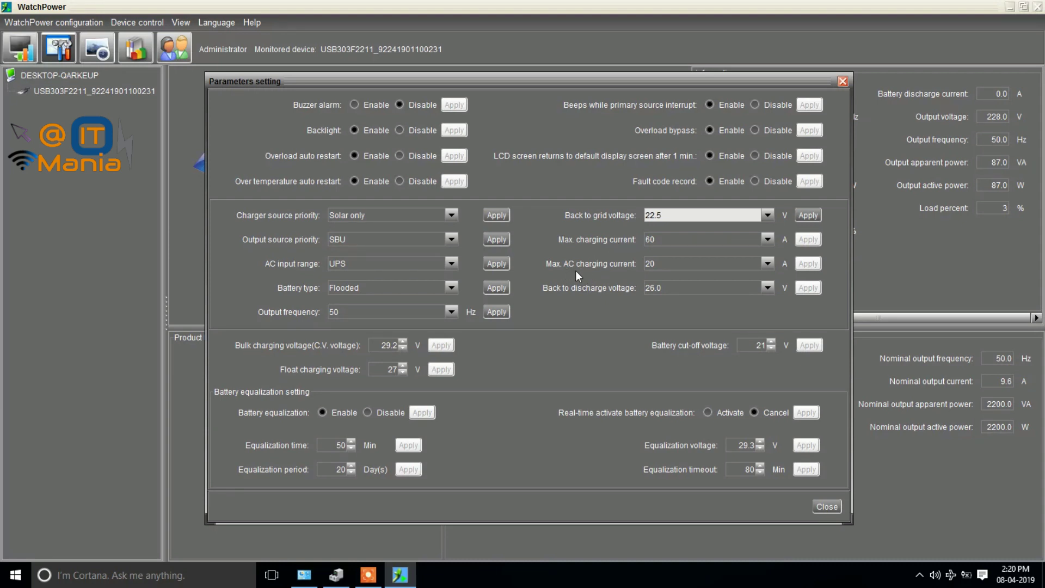
pyautogui.click(681, 265)
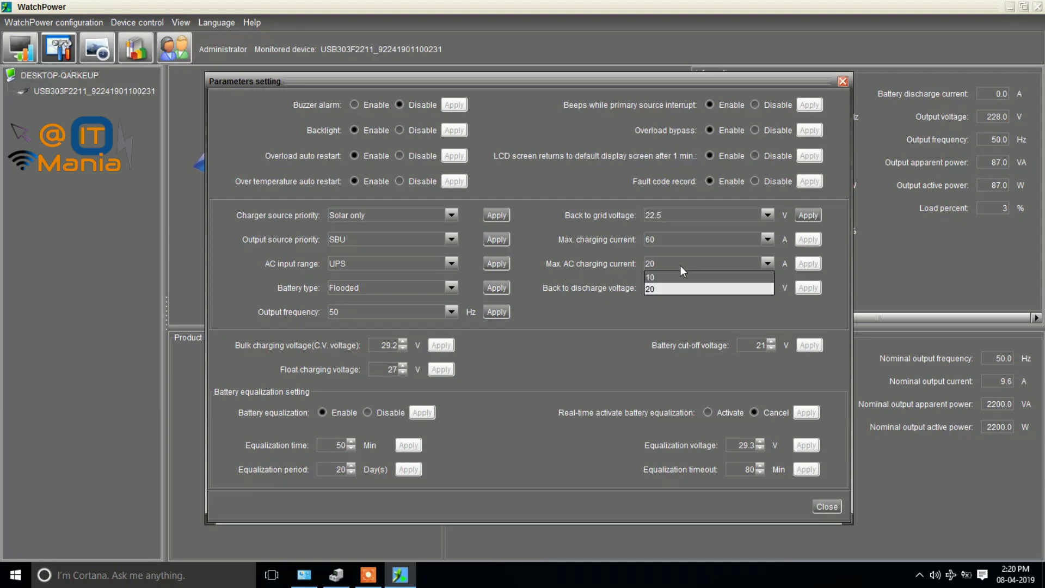
pyautogui.click(661, 289)
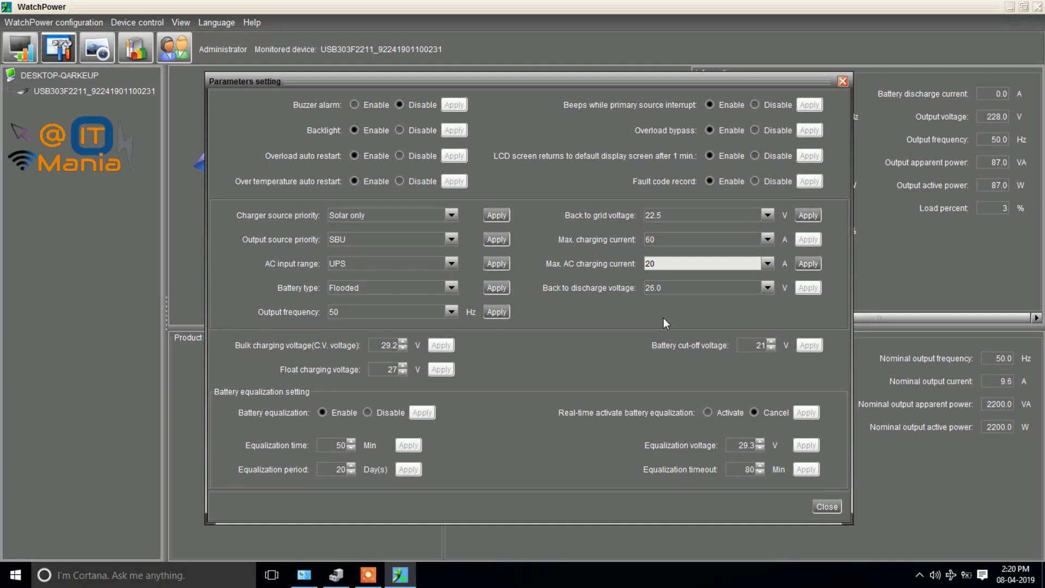
# Change back-to-discharge voltage from 26.0 V to 24.0 V, apply it and confirm.
pyautogui.click(675, 289)
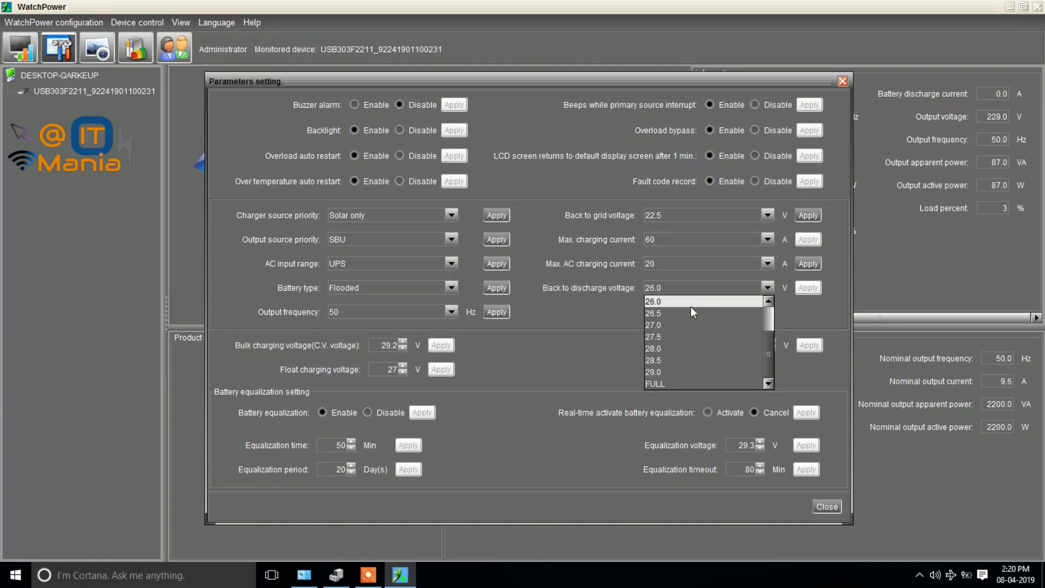
pyautogui.moveTo(769, 354); pyautogui.dragTo(772, 332)
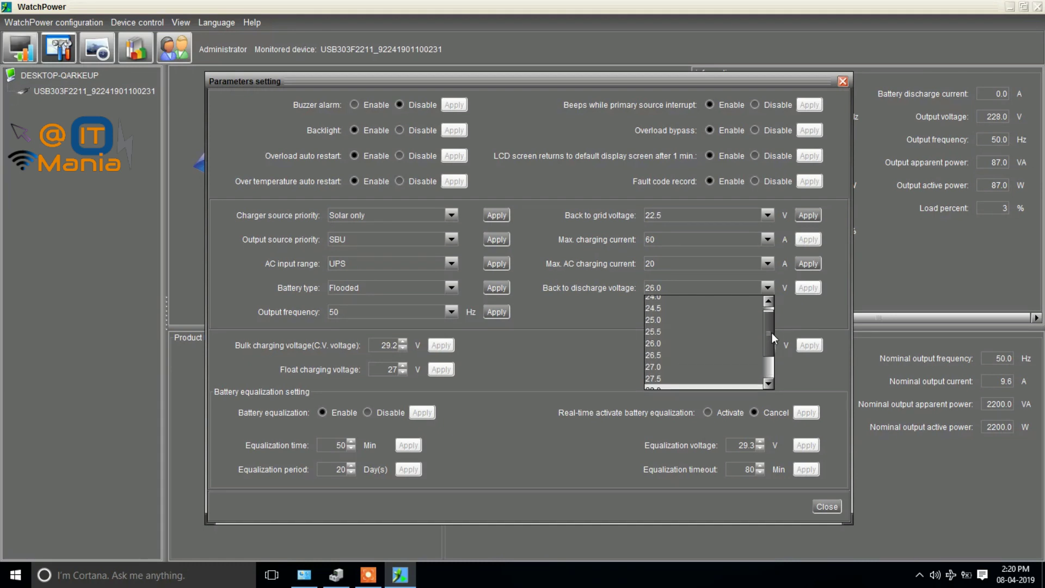
pyautogui.click(593, 338)
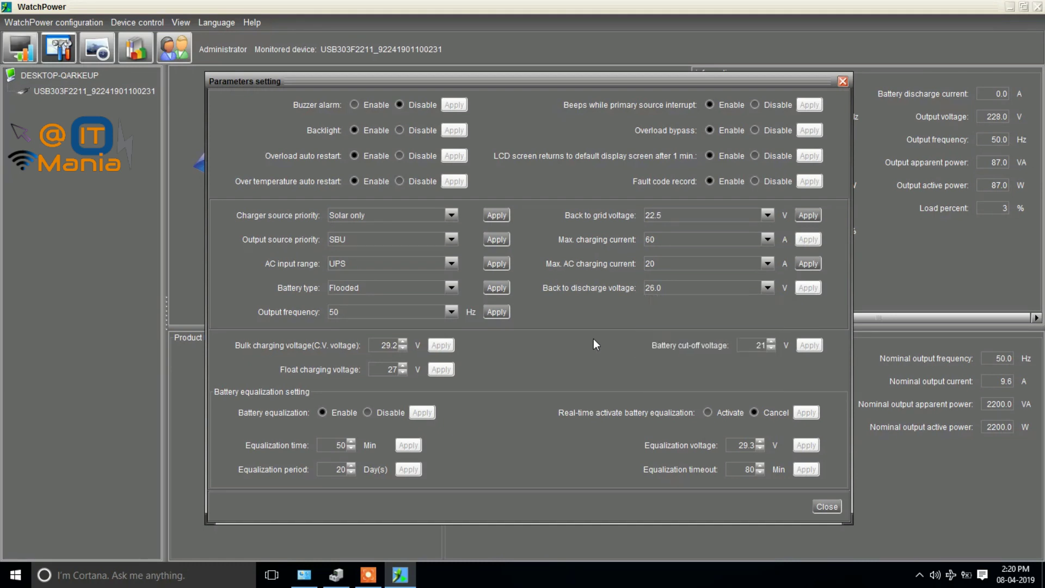
pyautogui.click(689, 293)
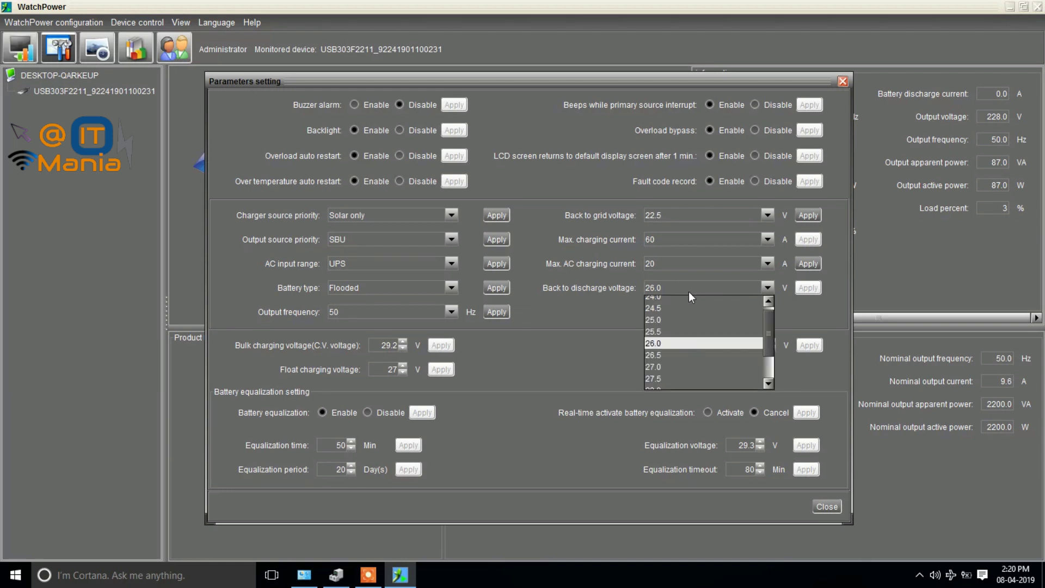
pyautogui.click(674, 347)
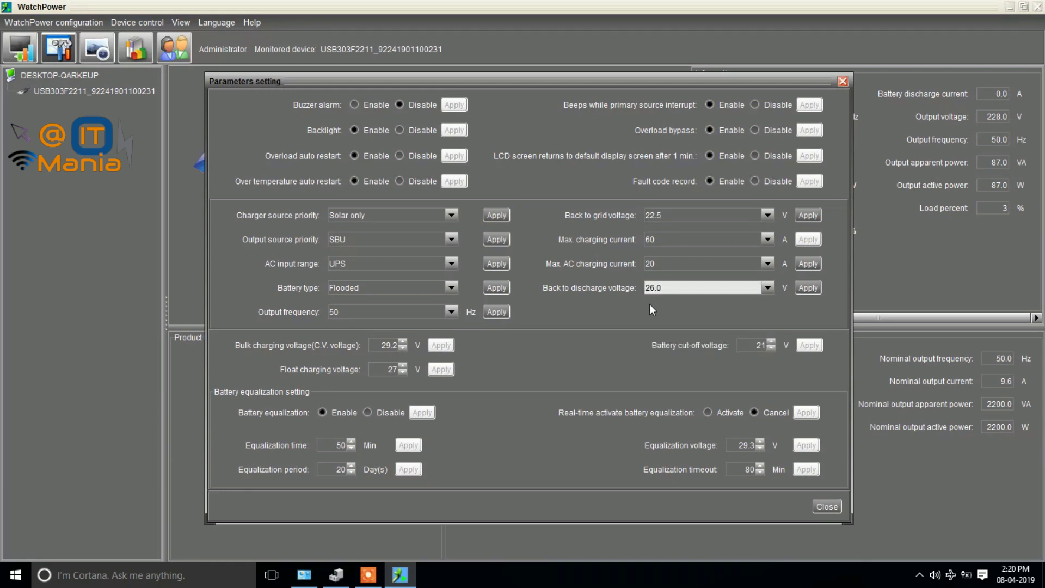
pyautogui.click(686, 292)
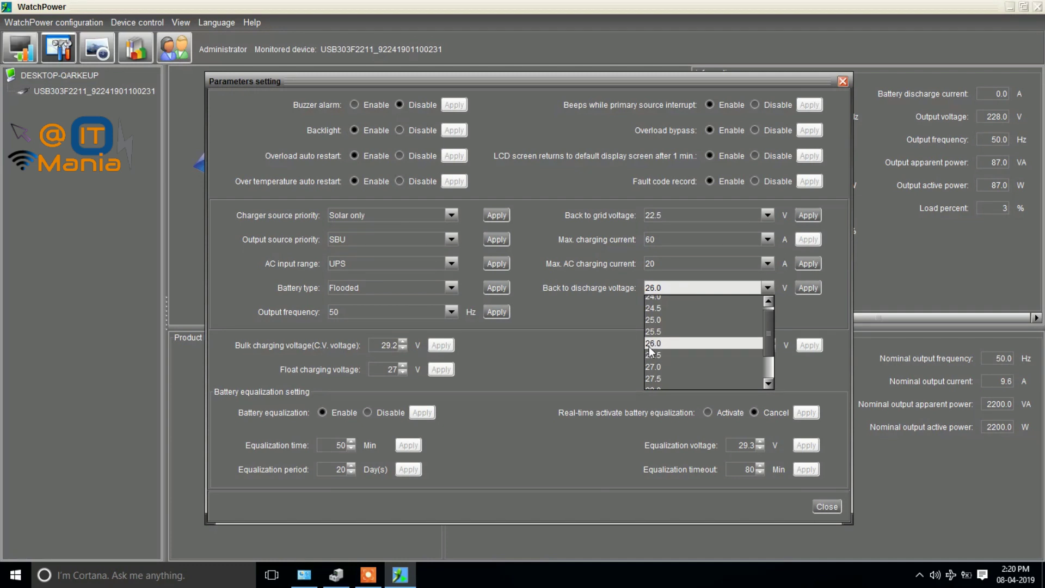
pyautogui.scroll(1, 649, 346)
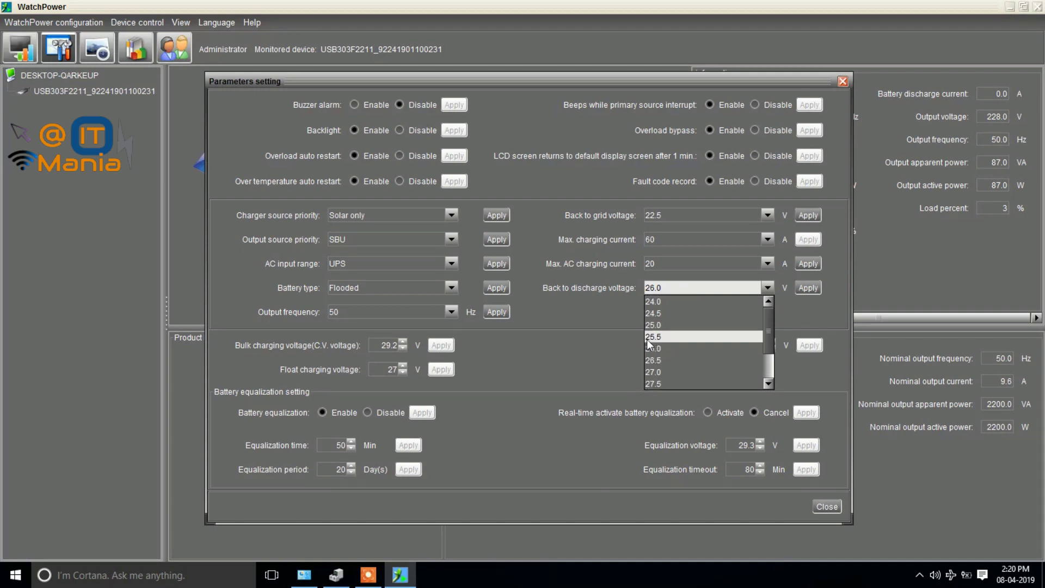
pyautogui.click(655, 303)
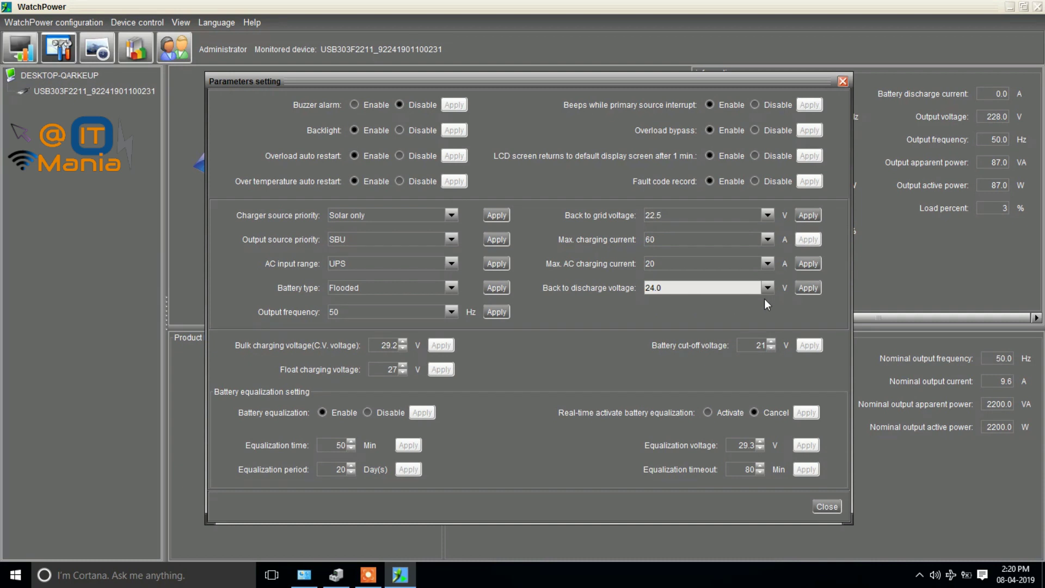
pyautogui.click(810, 289)
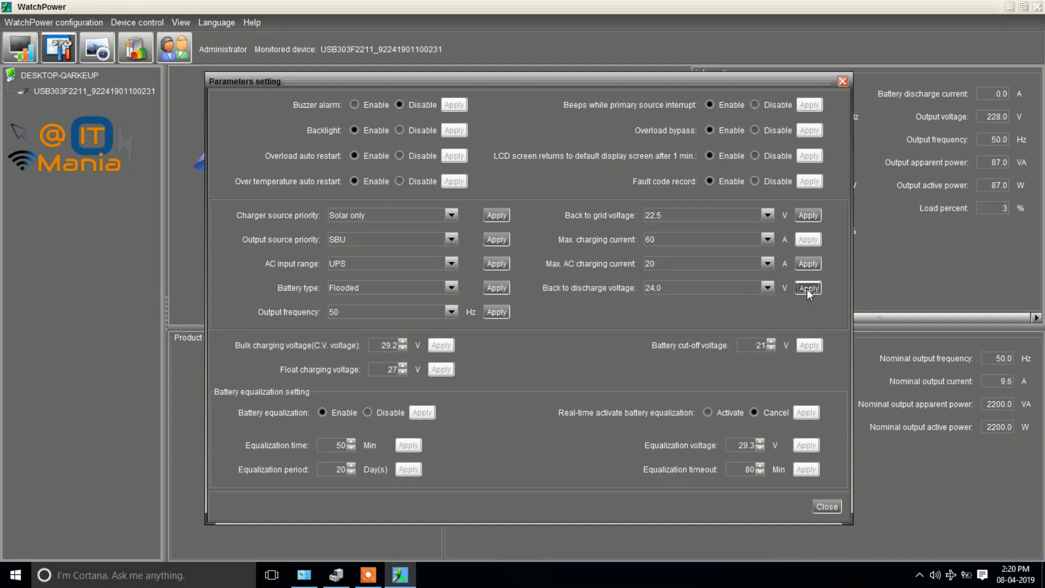
pyautogui.click(522, 306)
pyautogui.click(703, 289)
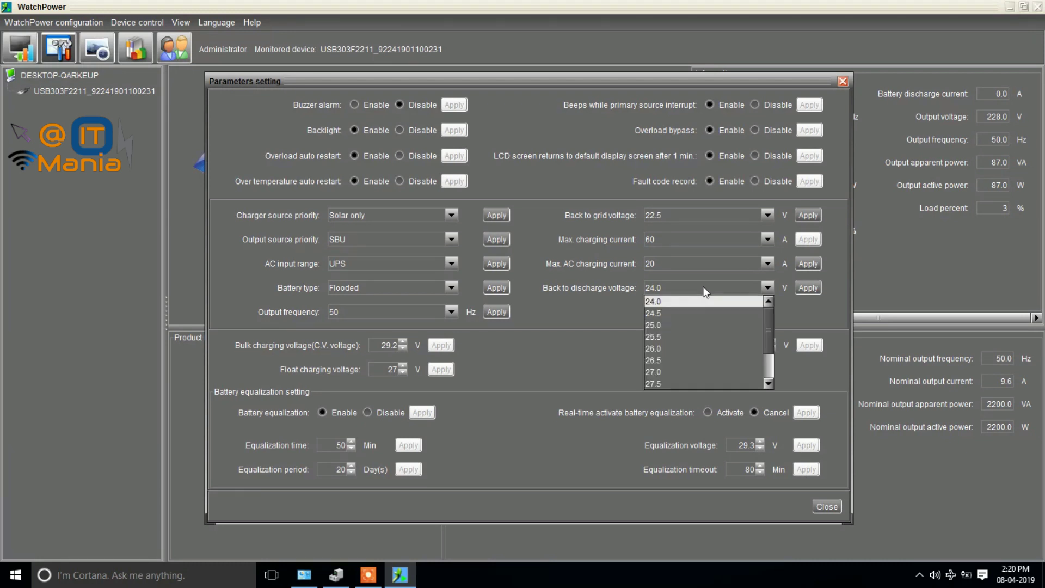
pyautogui.click(787, 315)
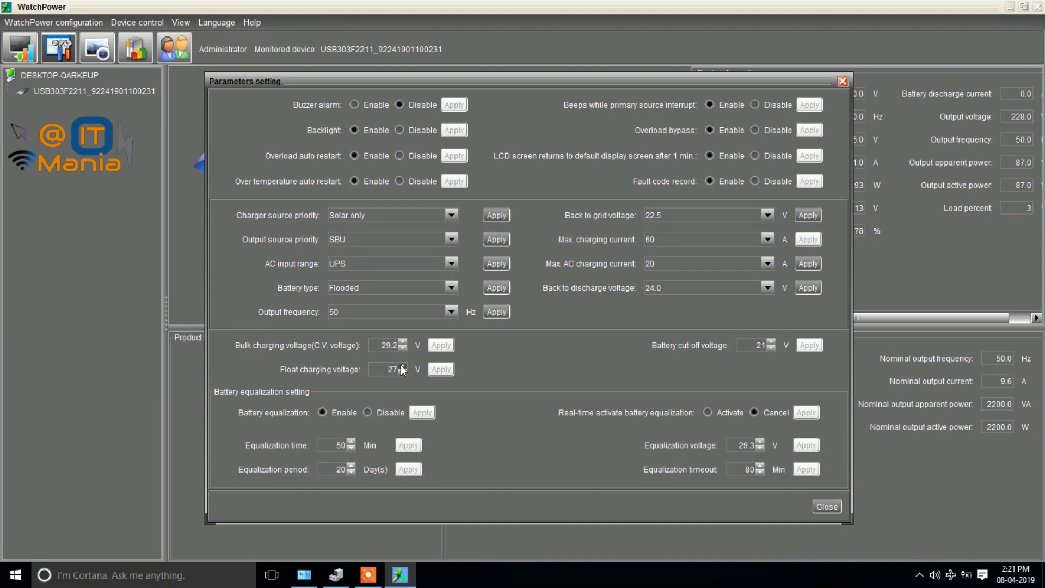
# Raise float charging voltage to 28.4 V, apply it and confirm the success messages.
pyautogui.click(401, 366)
pyautogui.click(402, 365)
pyautogui.click(441, 370)
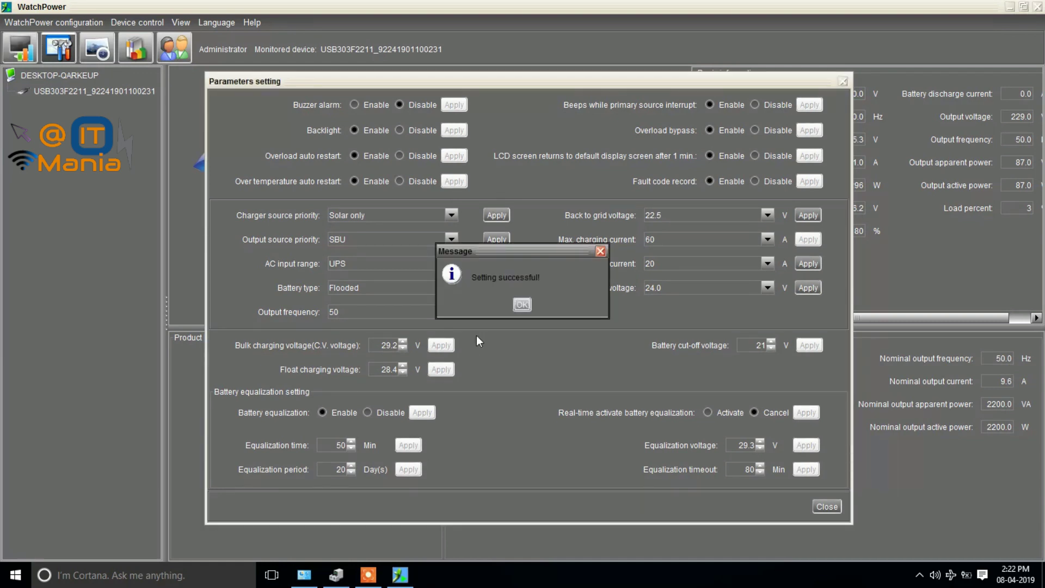
pyautogui.click(524, 304)
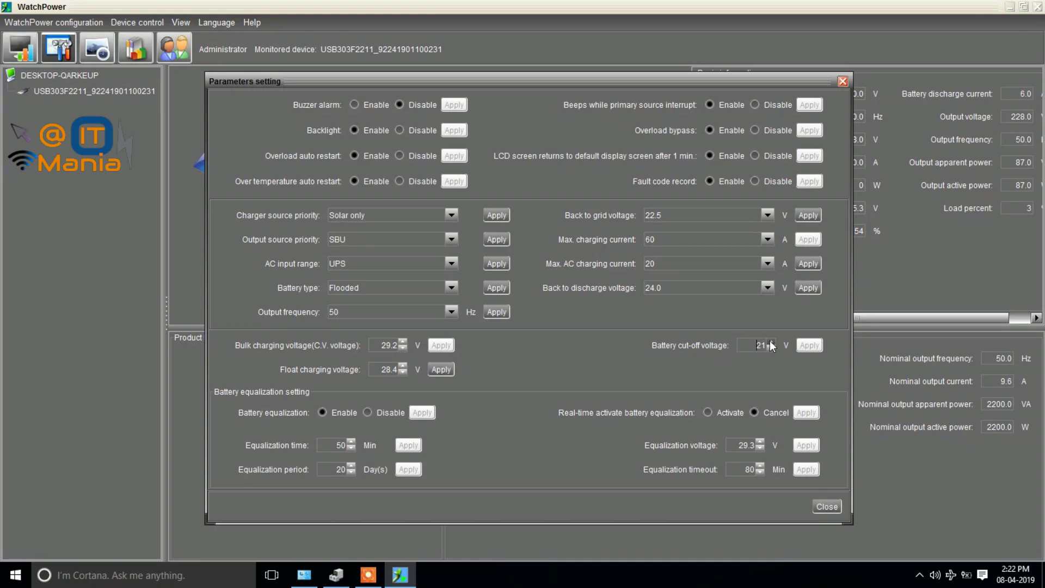
pyautogui.click(436, 369)
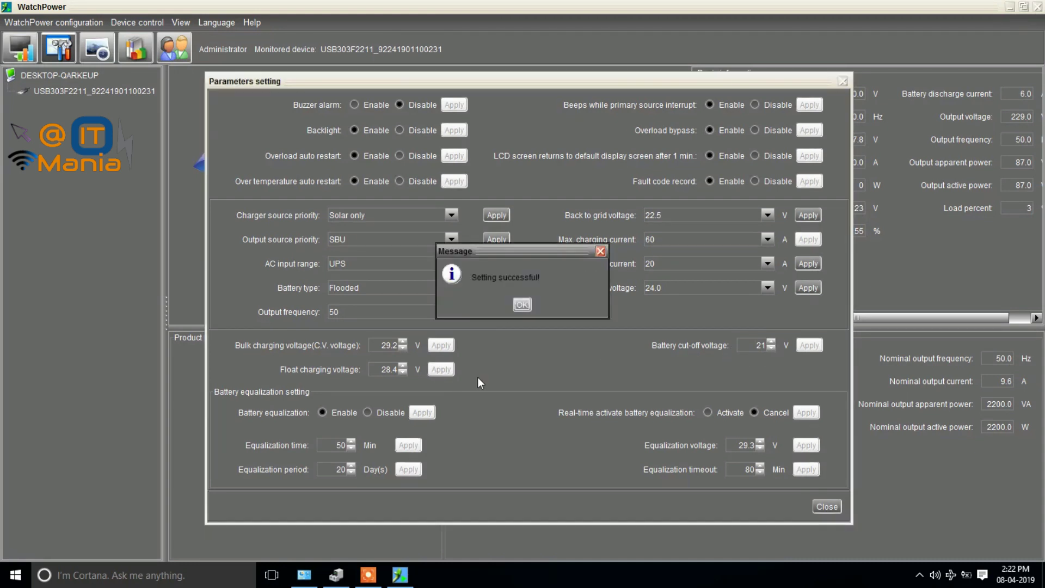
pyautogui.click(520, 304)
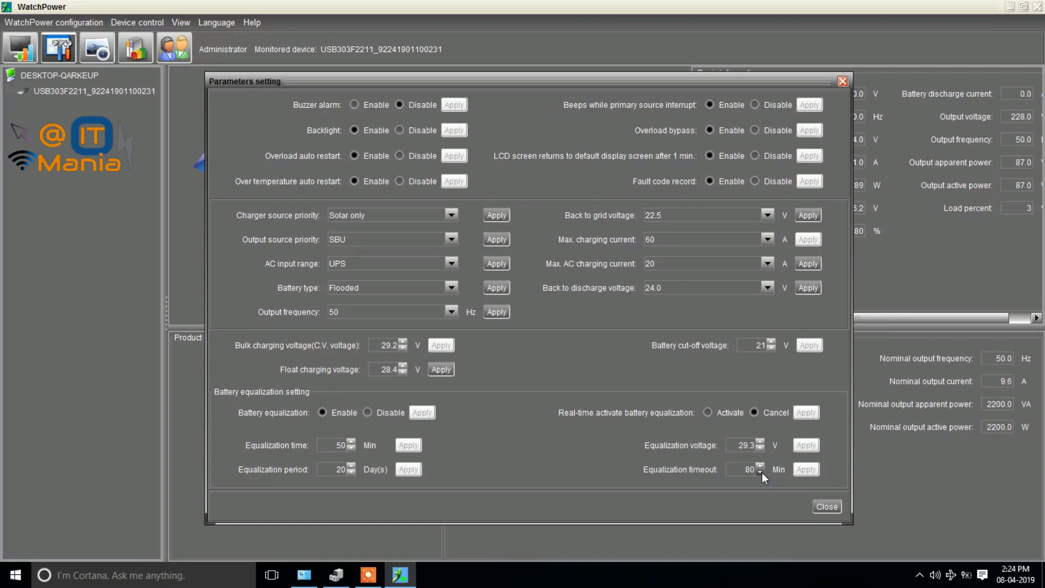
# Close the Parameters setting dialog to return to the Battery Mode dashboard.
pyautogui.click(821, 508)
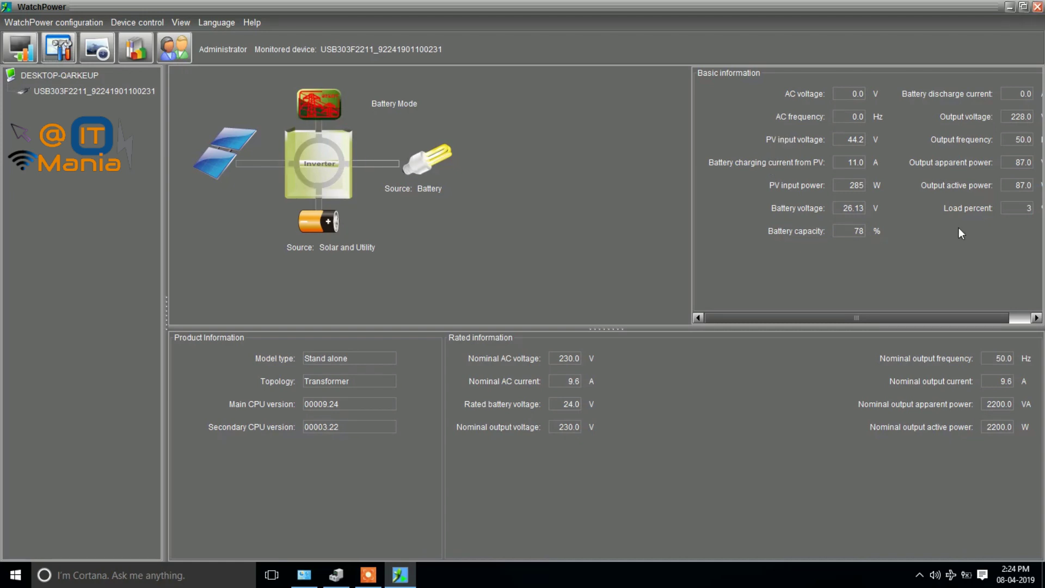
pyautogui.moveTo(952, 322); pyautogui.dragTo(1005, 322)
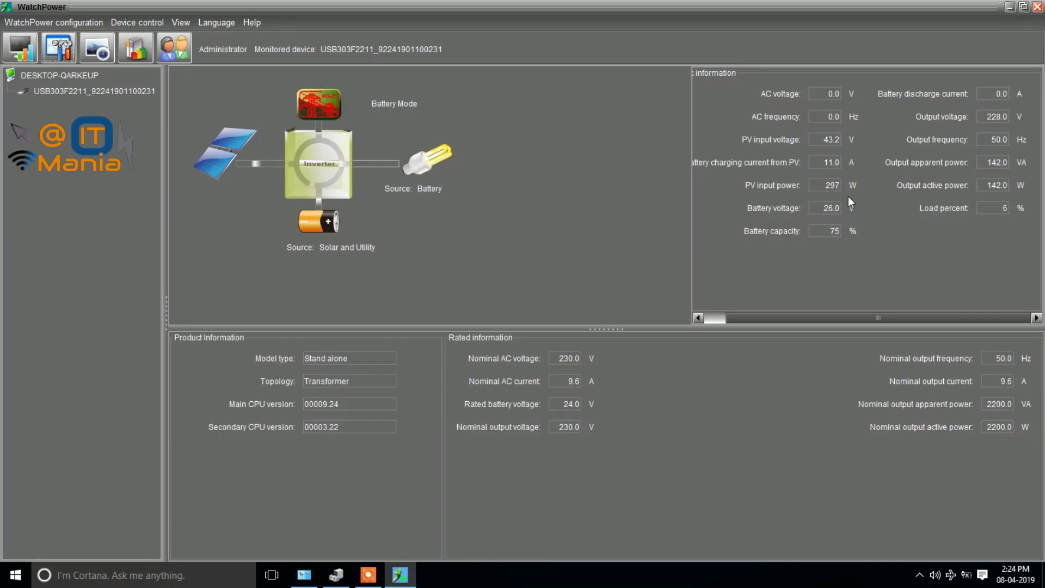
pyautogui.moveTo(883, 319); pyautogui.dragTo(863, 316)
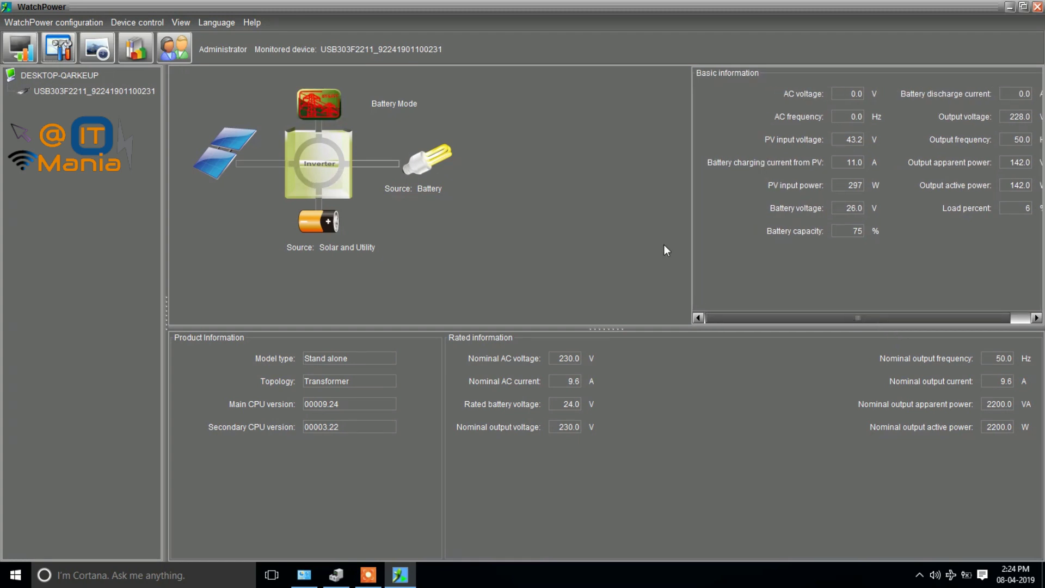
pyautogui.click(21, 47)
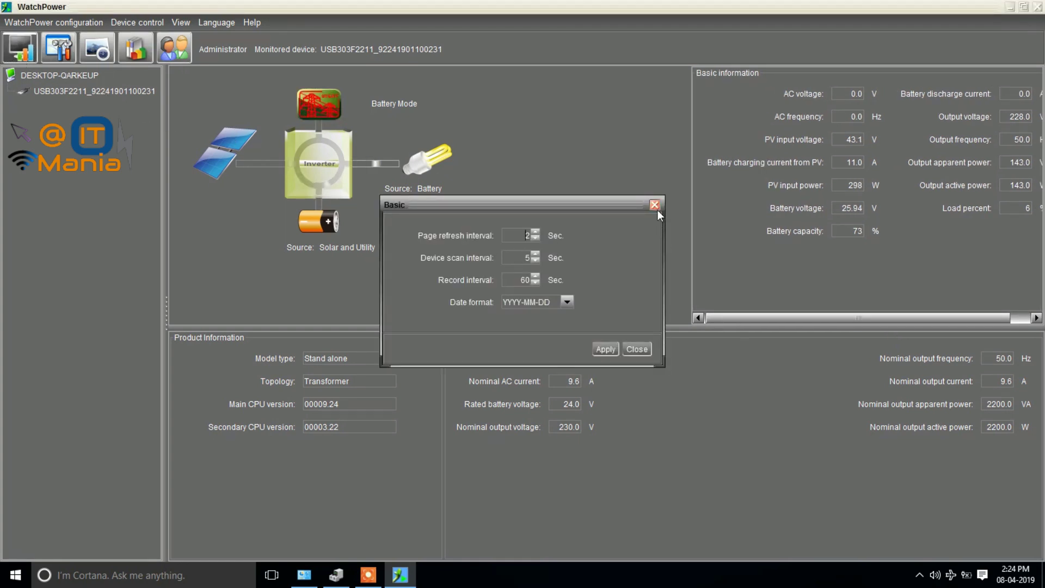
pyautogui.click(655, 206)
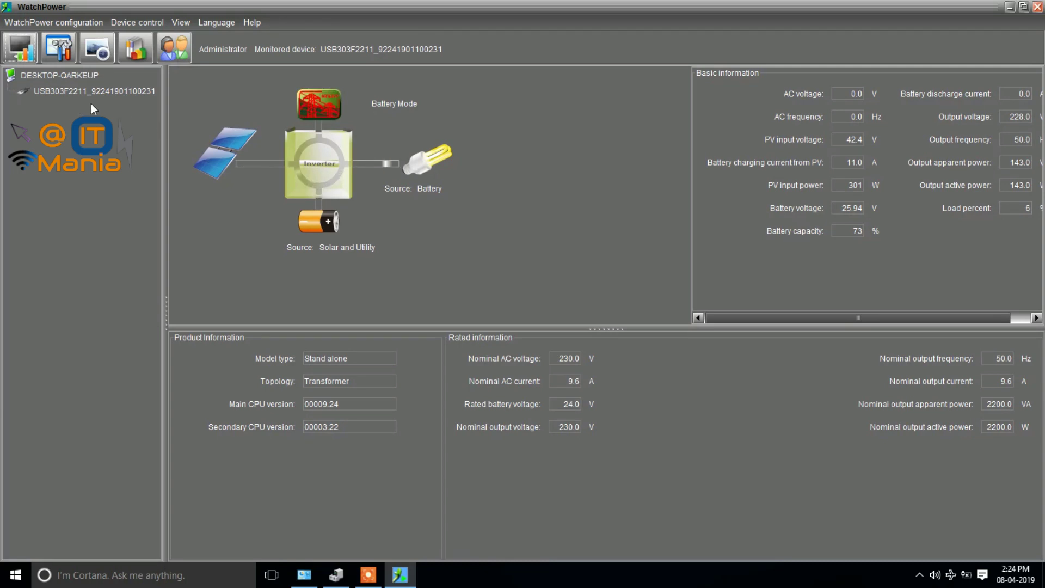
pyautogui.click(754, 318)
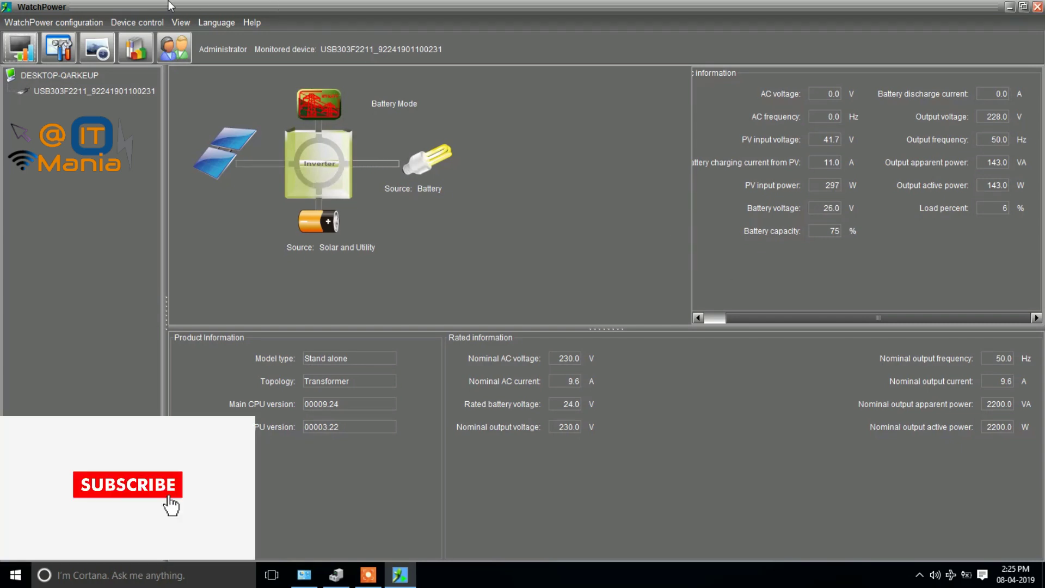
pyautogui.click(369, 575)
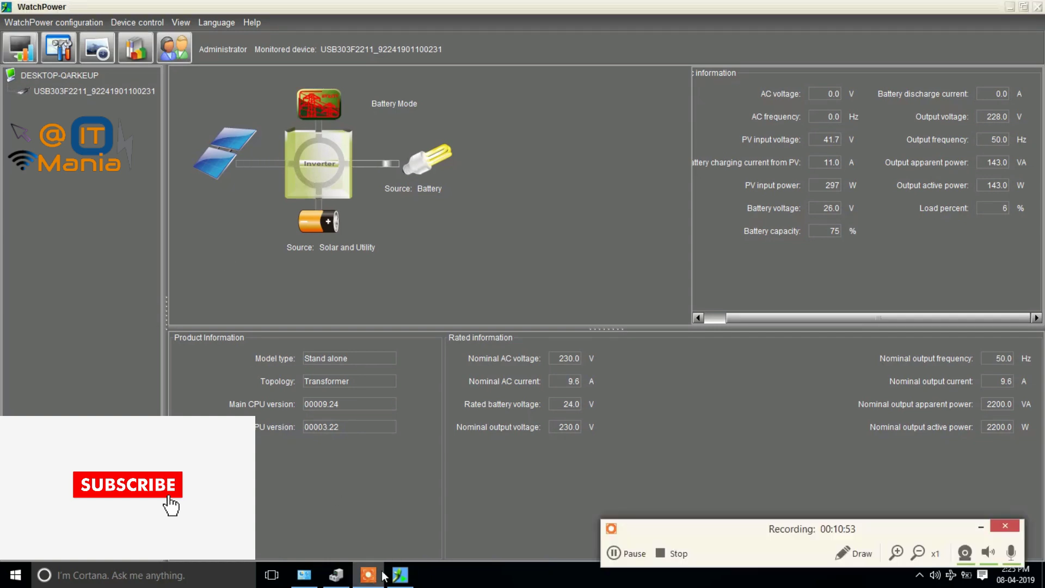
pyautogui.click(672, 555)
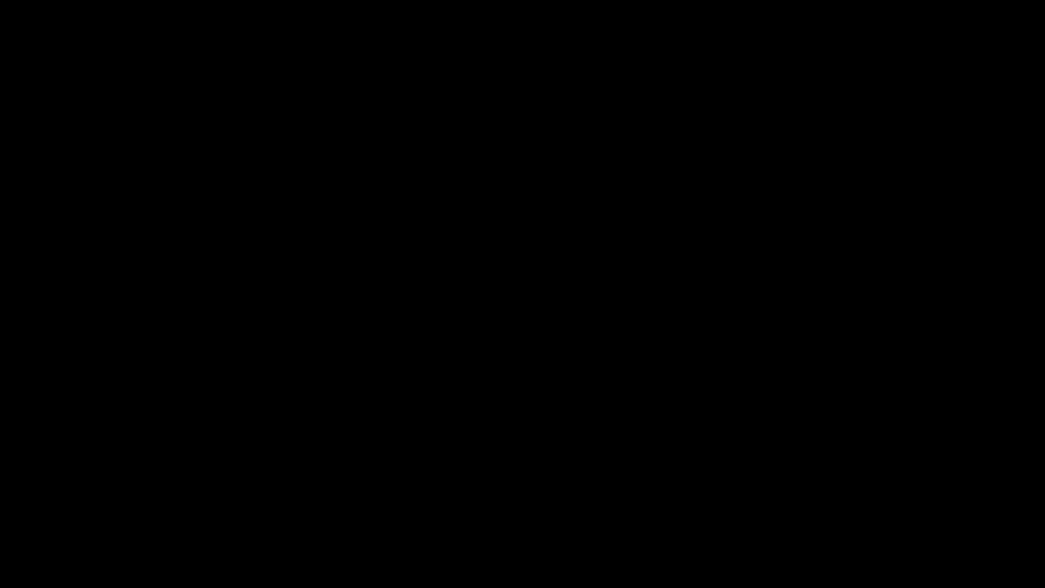